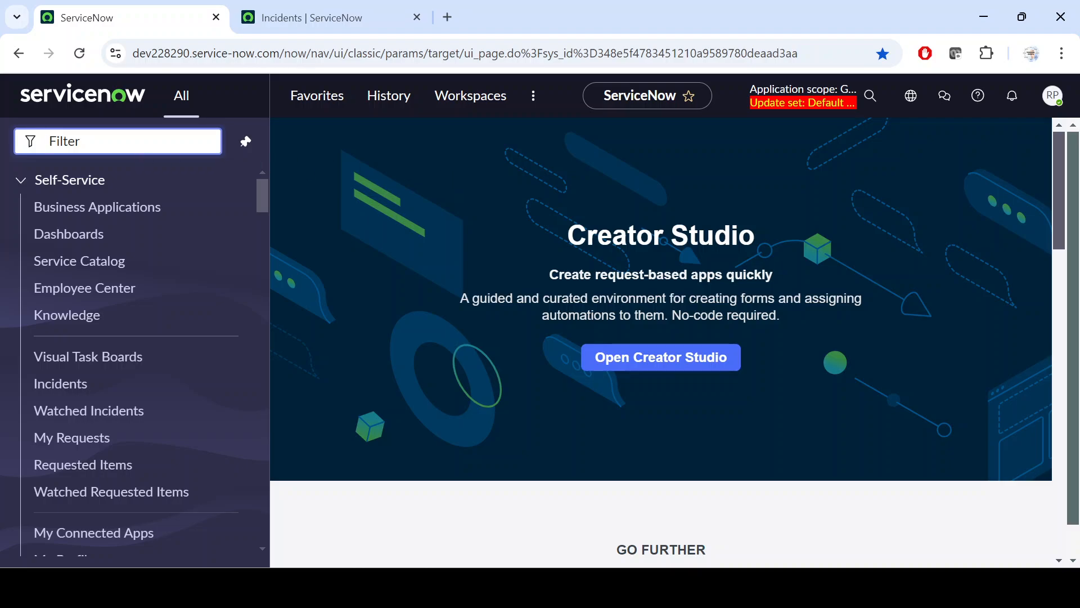
Find UI Policies under System UI by filtering for "ui policies" and open it in a new browser tab
type("ui")
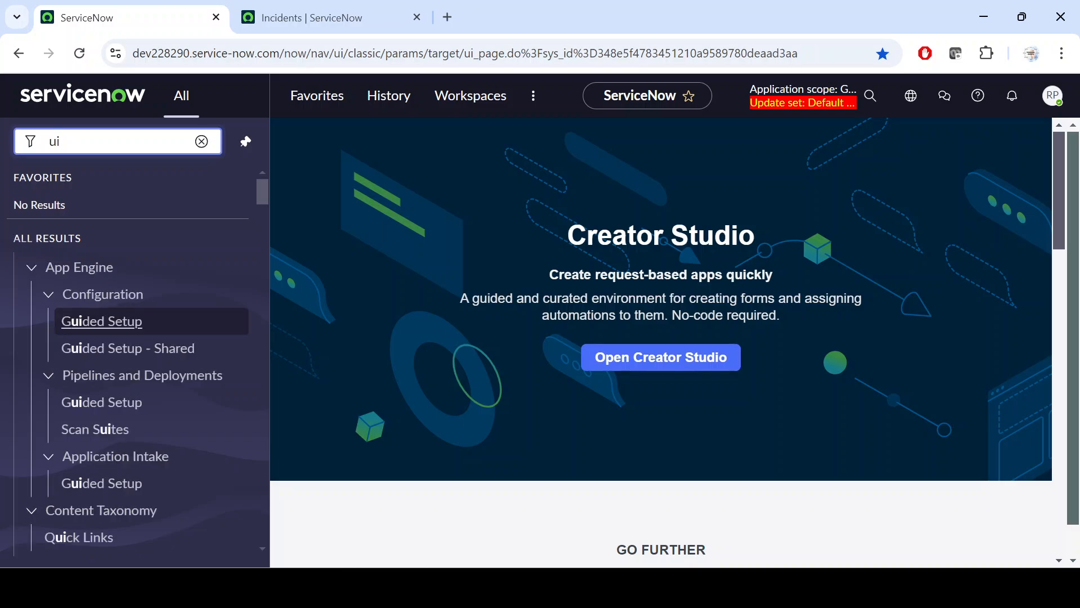
type(" polic")
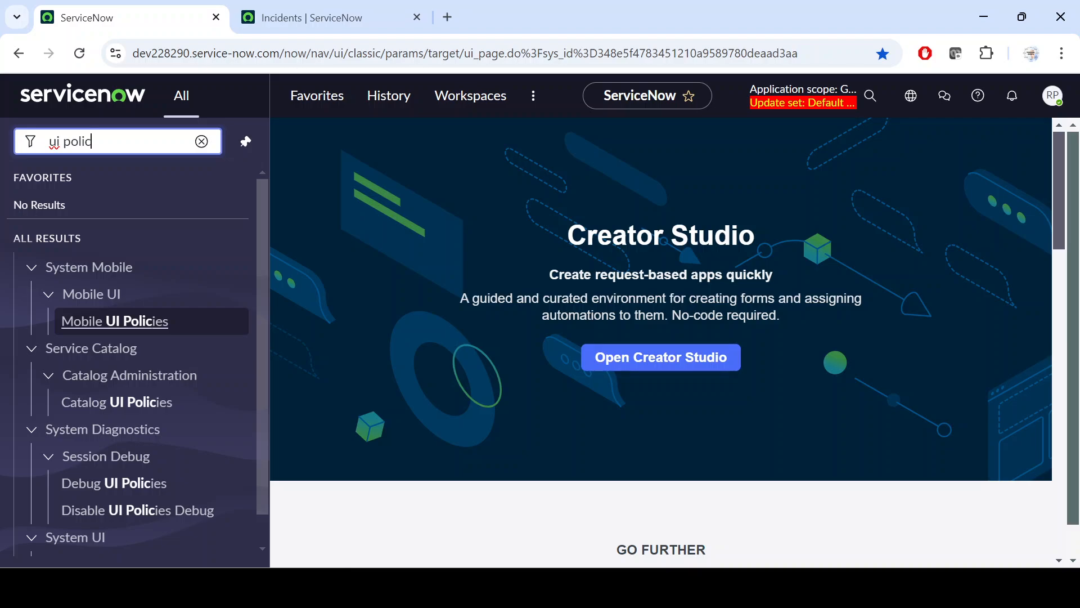
type("ies")
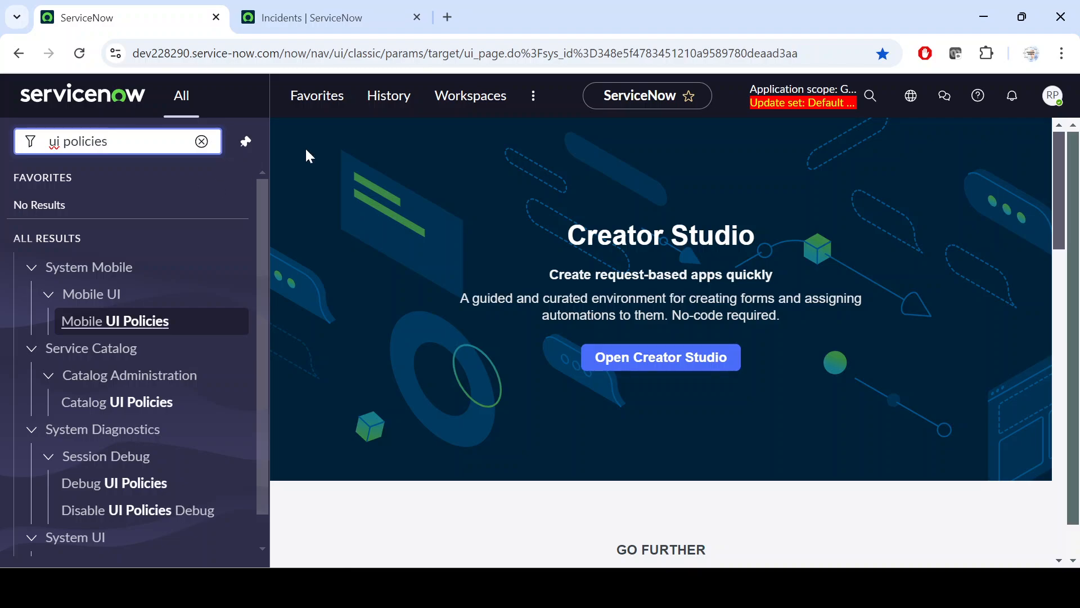
scroll(114, 384, "down", 1)
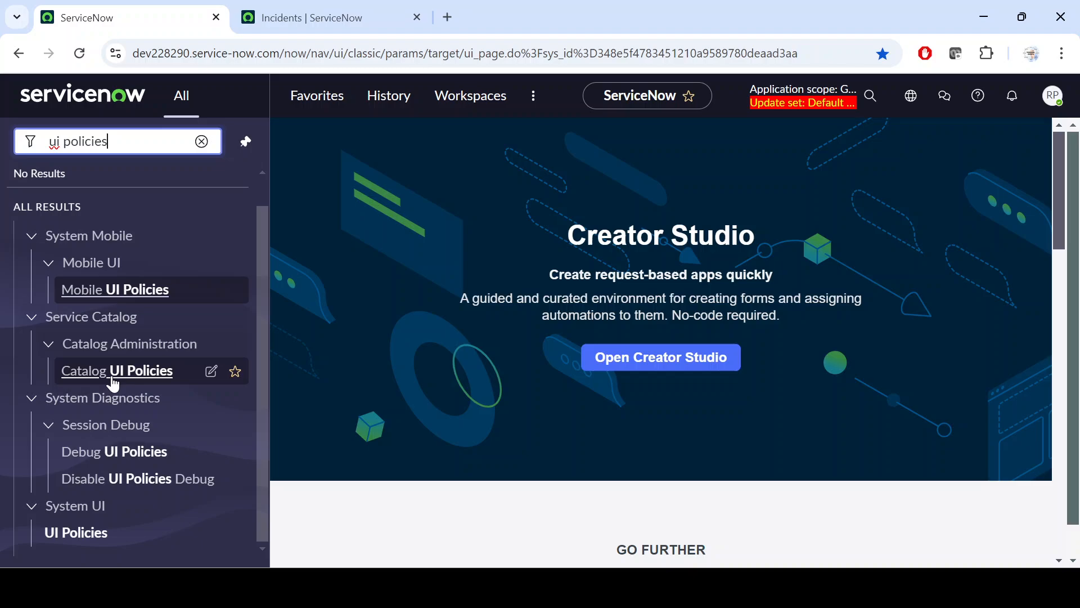
middle_click(101, 533)
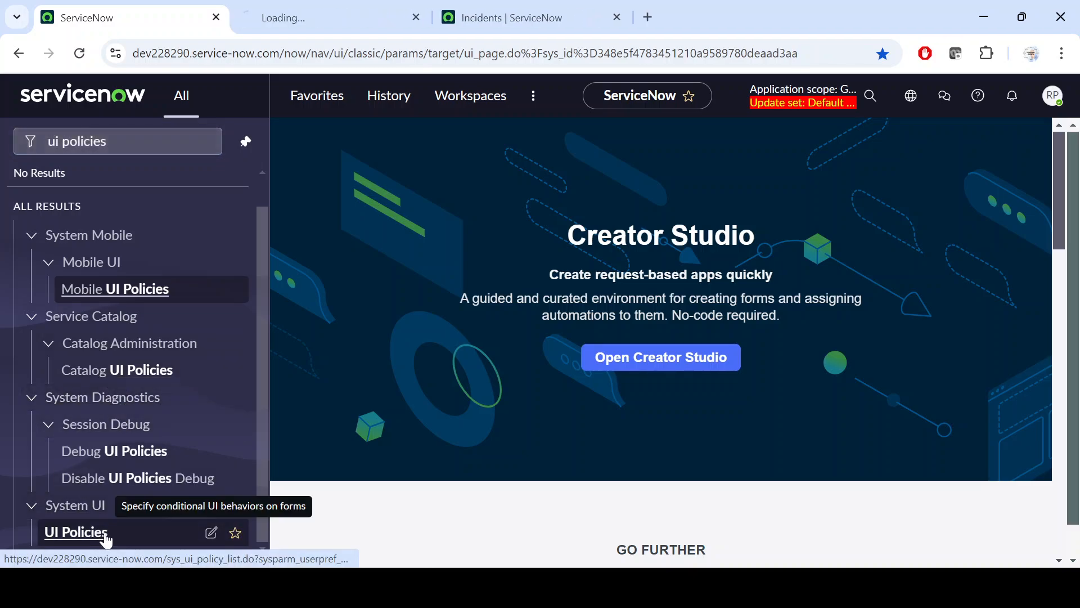
Open incident INC0010003 from the Incidents list in a new tab, placing the UI Policies tab after the Incidents tab
left_click(509, 17)
middle_click(120, 231)
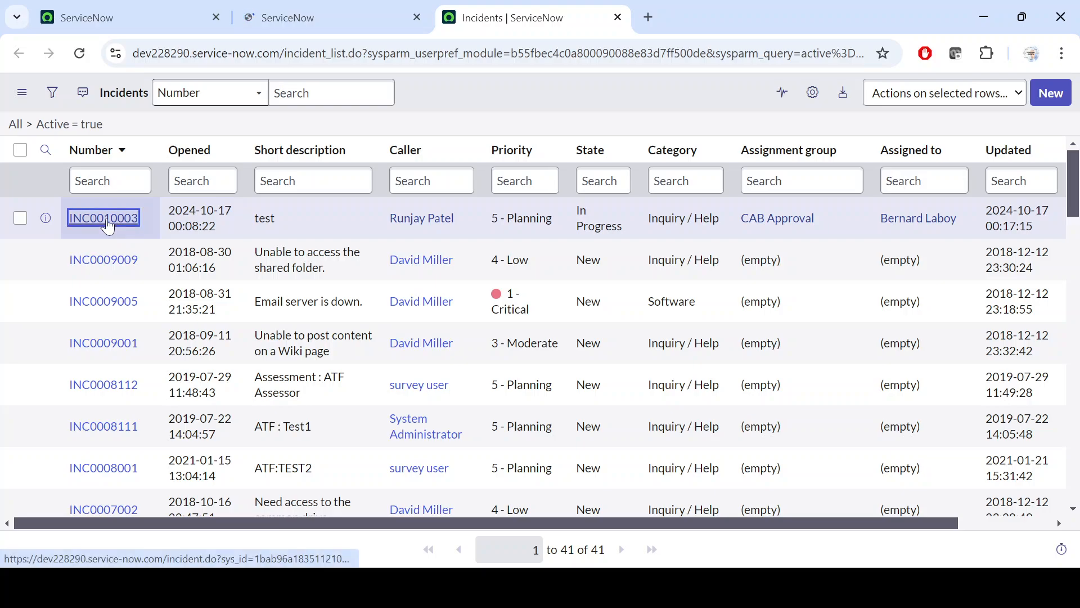
key("ctrl+Tab")
left_click_drag(331, 25, 535, 18)
key("ctrl+Tab")
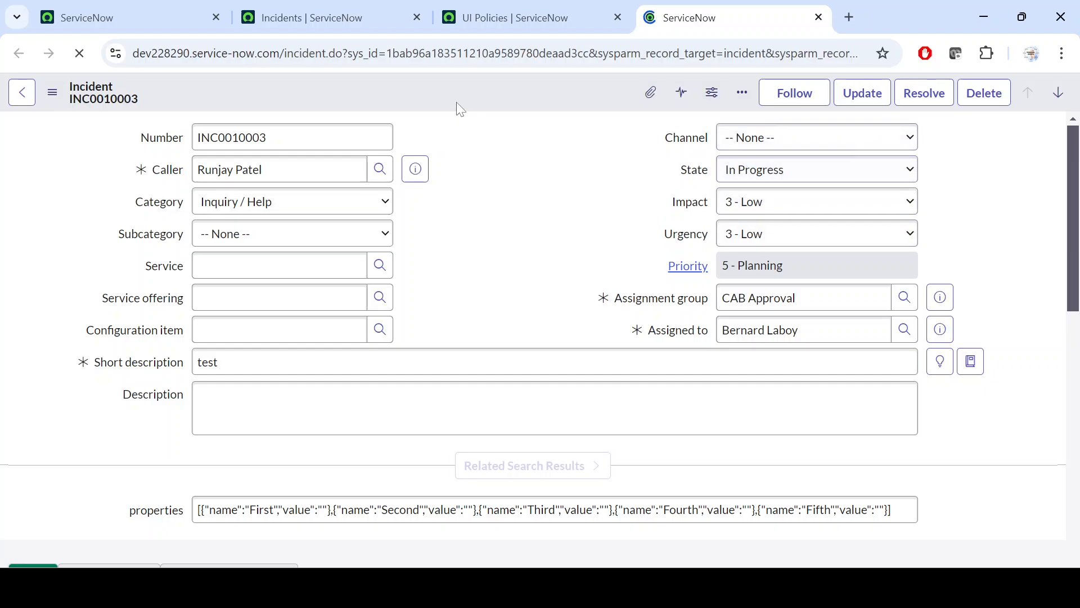
Open the list of client scripts configured for the Incident table from the incident form
right_click(463, 83)
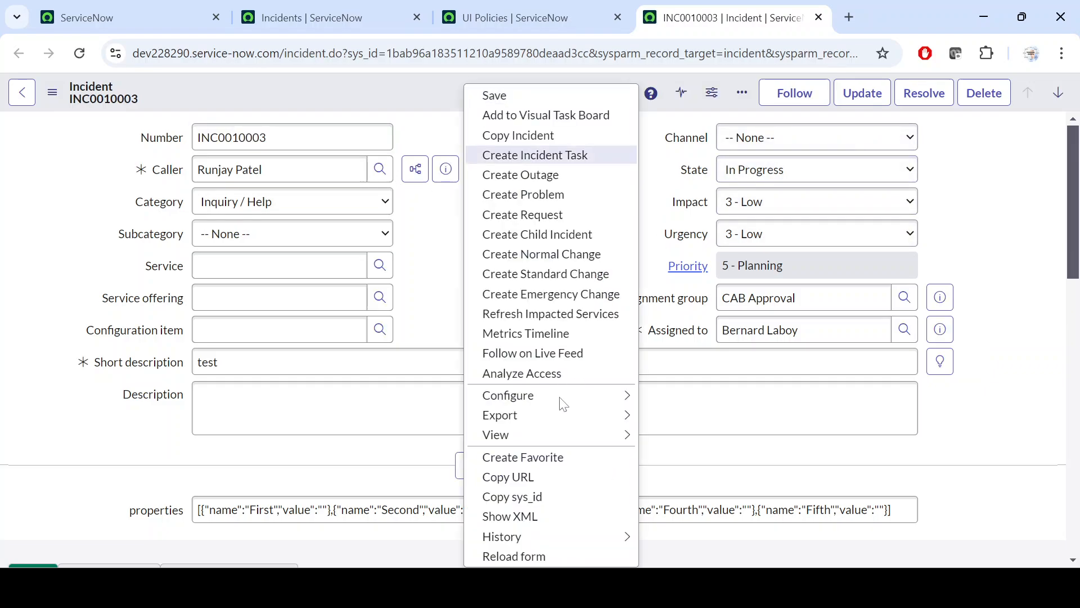
mouse_move(562, 397)
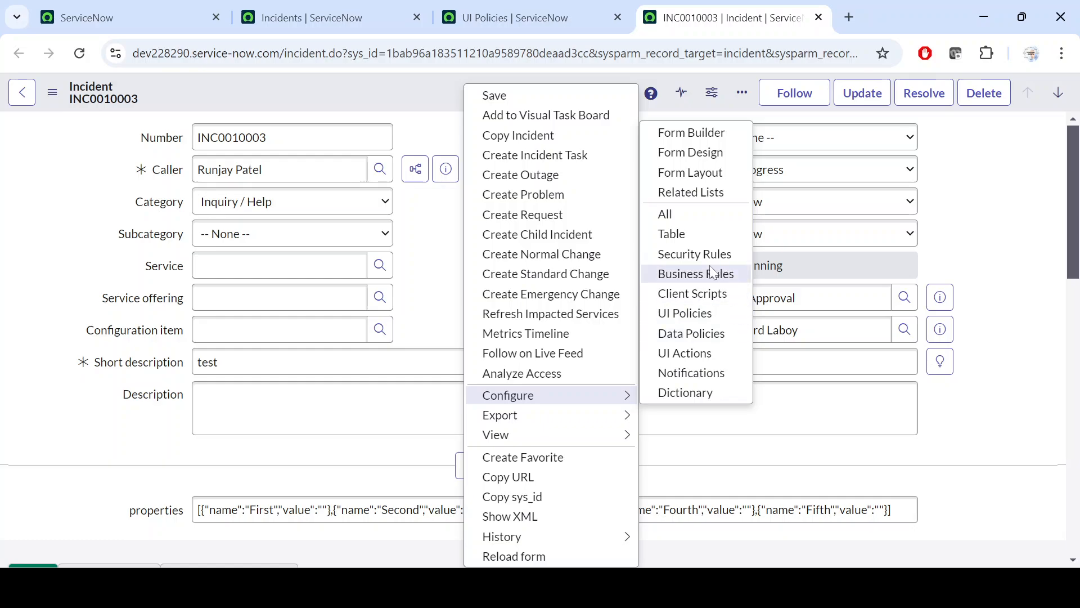
left_click(699, 301)
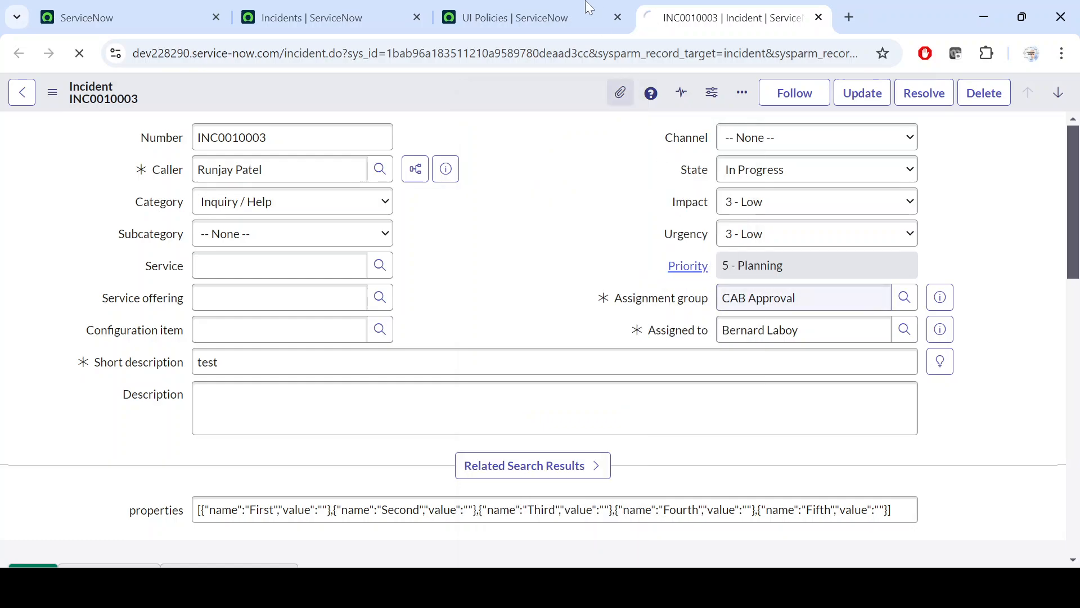
Open the UI policy "Make group and Assigned to Mandatory if state is in progress" from the UI Policies list
left_click(557, 14)
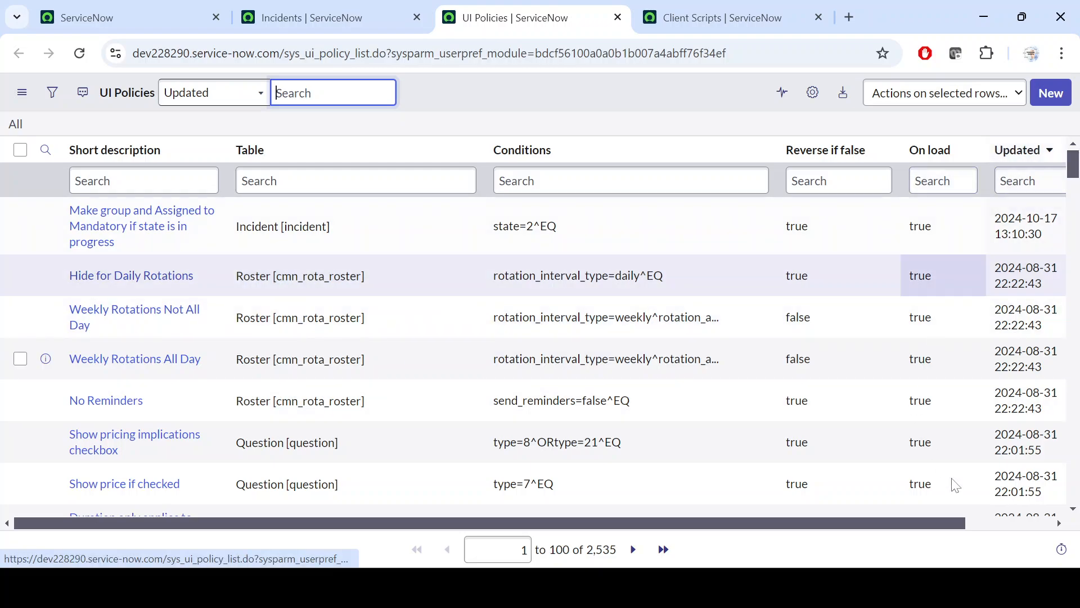
left_click_drag(952, 523, 1024, 523)
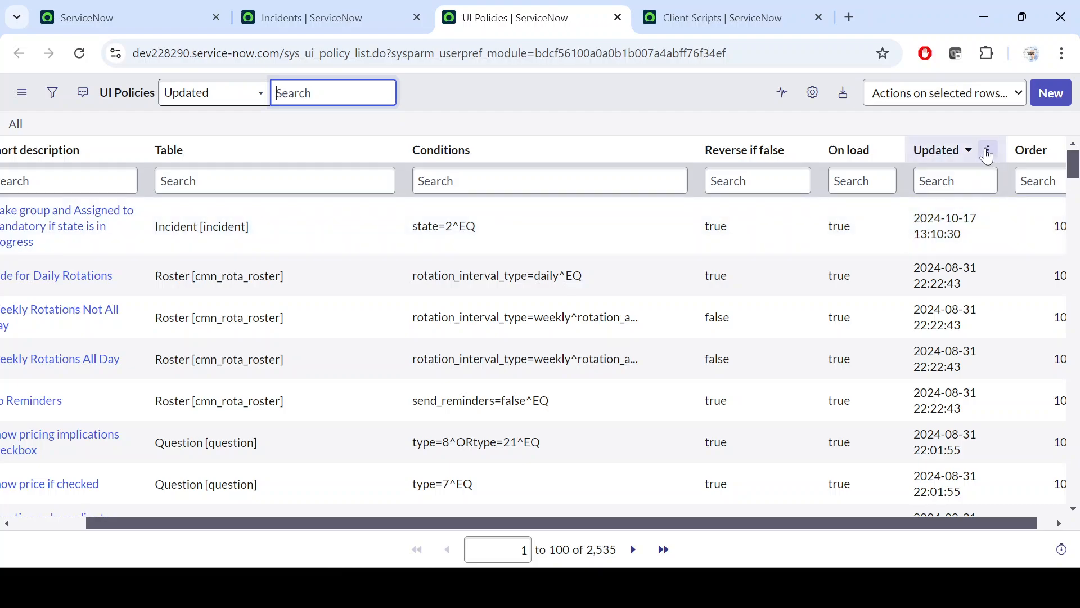
left_click(988, 150)
key("Escape")
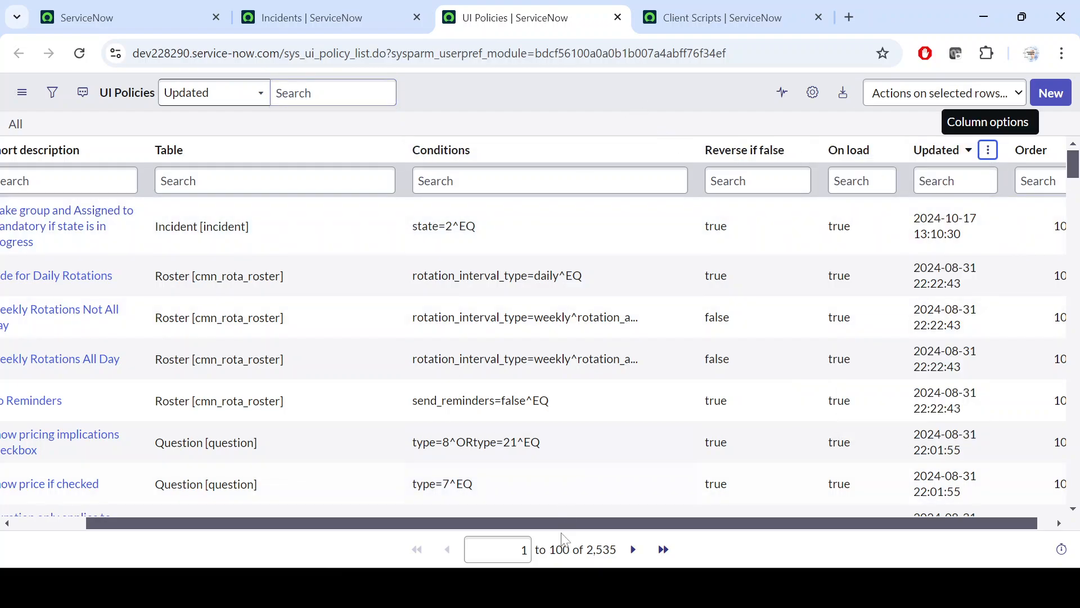
left_click_drag(561, 524, 220, 526)
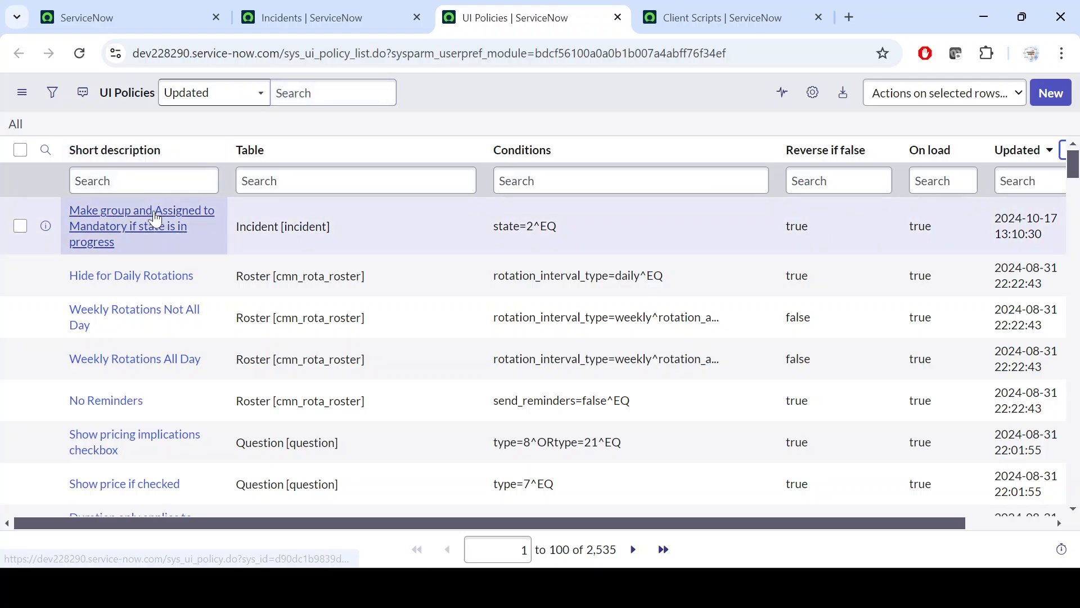
left_click(158, 218)
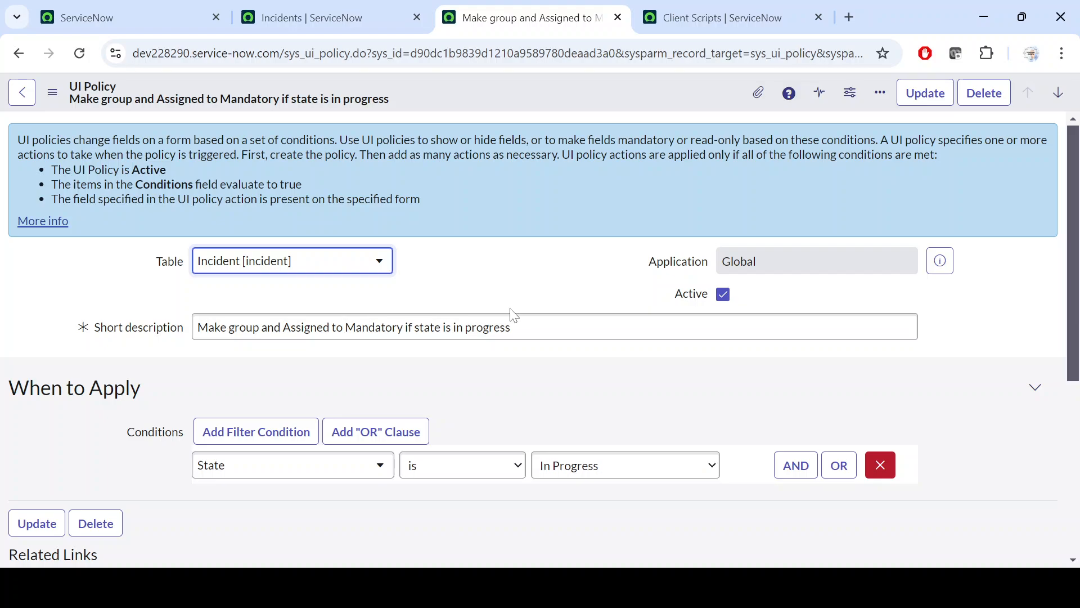
Examine the UI policy's condition and its UI policy actions
scroll(512, 314, "down", 5)
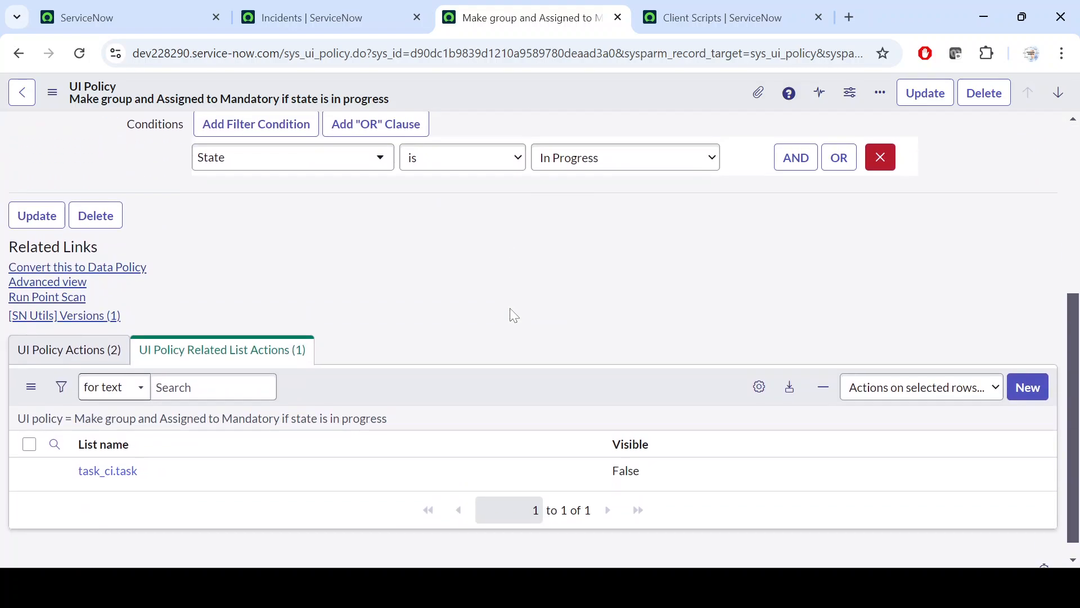
left_click(56, 350)
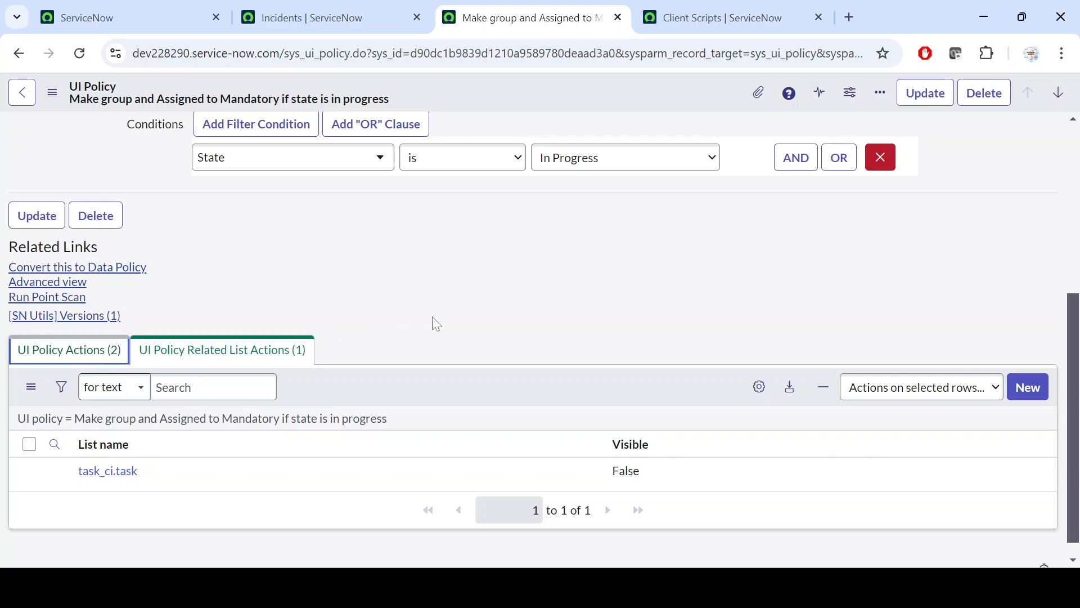
scroll(564, 331, "down", 1)
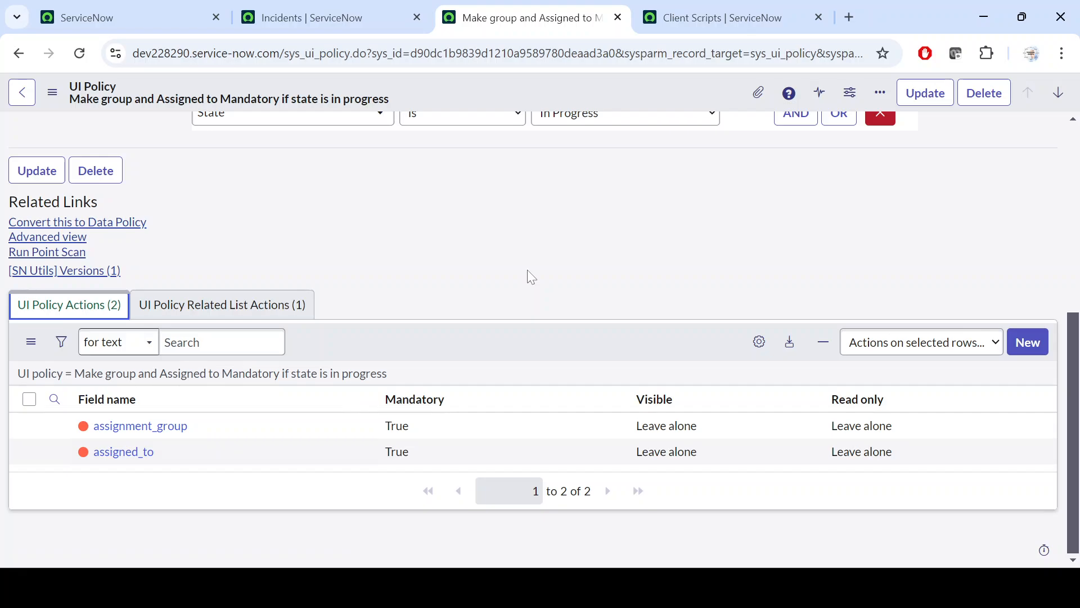
scroll(526, 282, "up", 6)
scroll(327, 335, "down", 3)
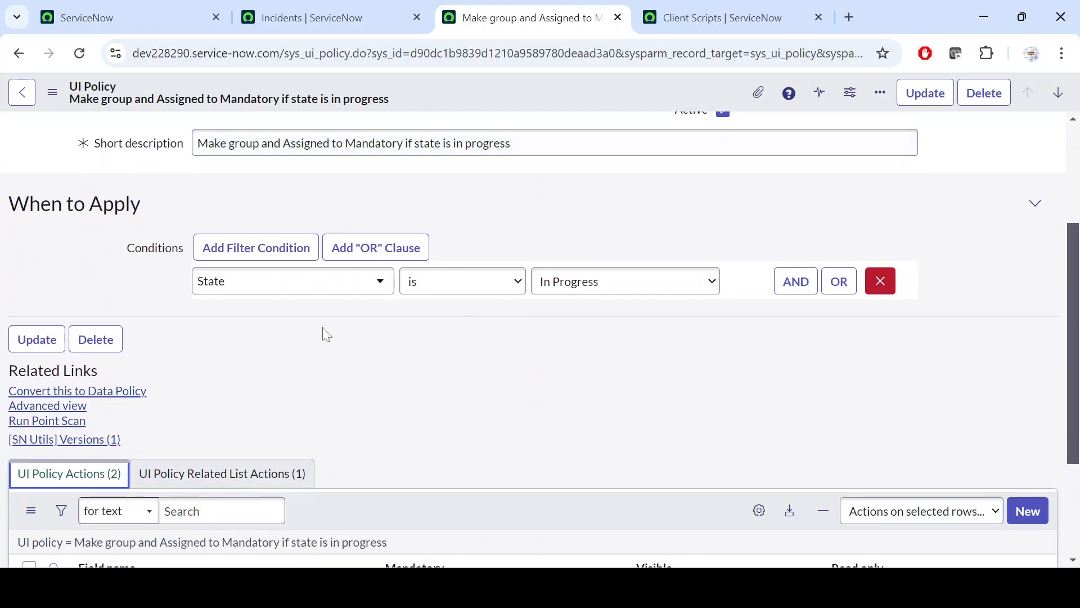
View the Incident client script "Set Resolution notes for Resolution Code" in its own tab, and close that tab
left_click(718, 16)
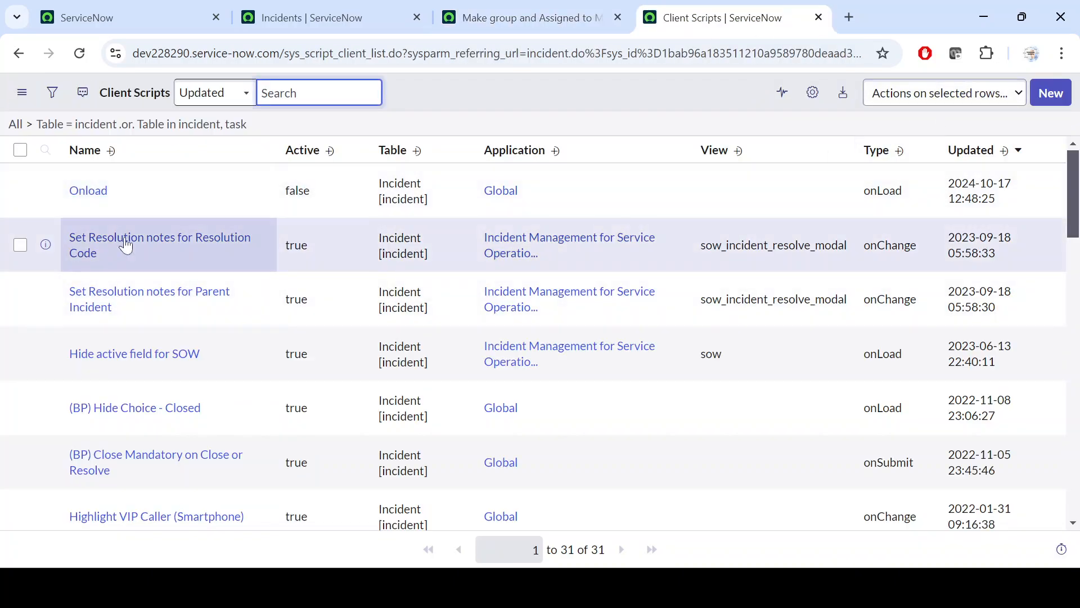
left_click(126, 246, "ctrl")
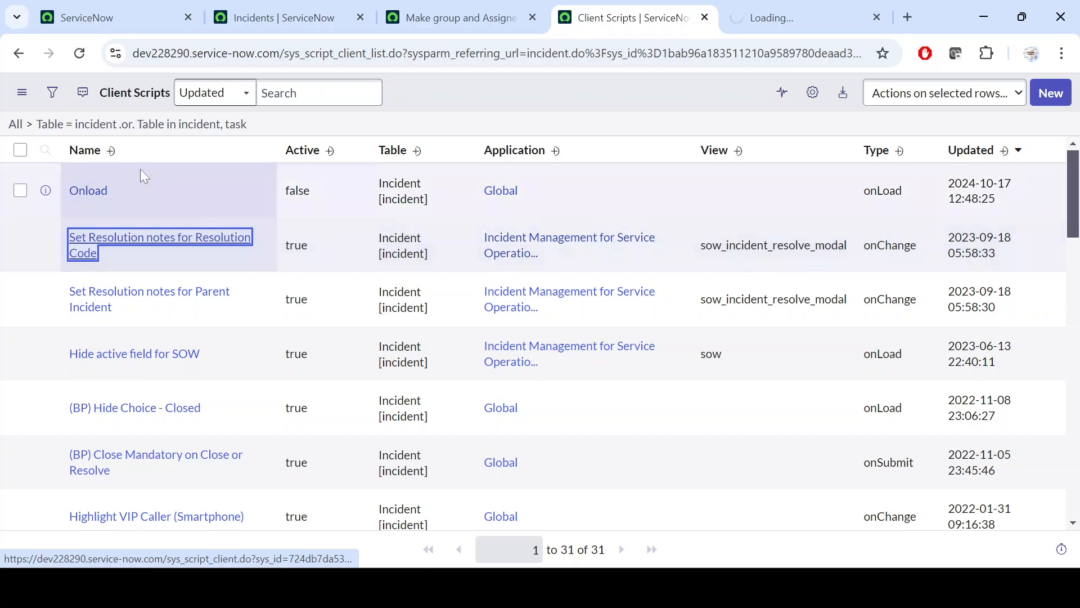
left_click(778, 2)
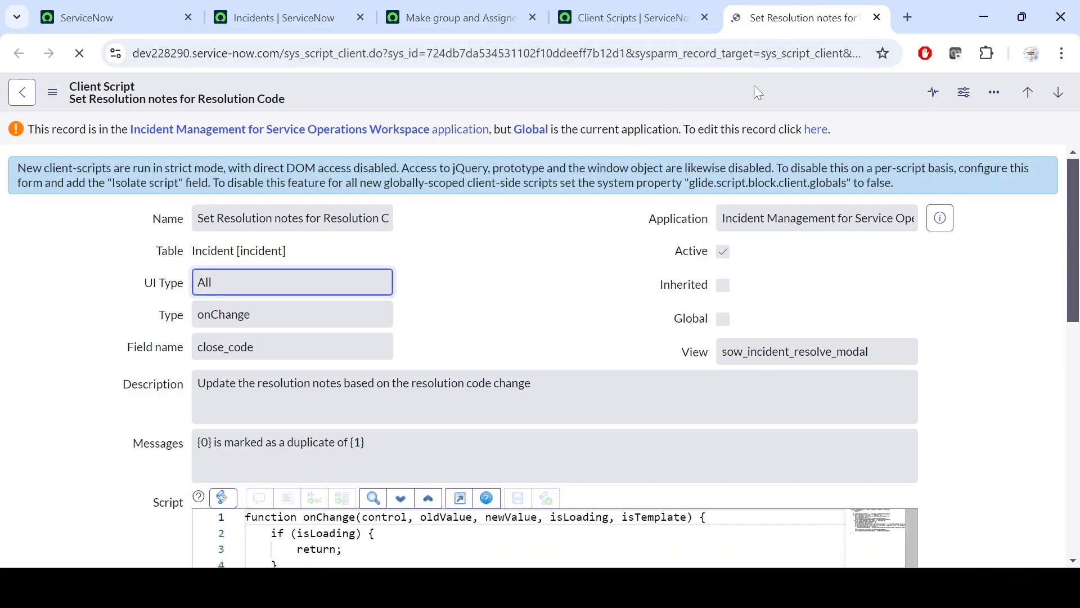
left_click(877, 17)
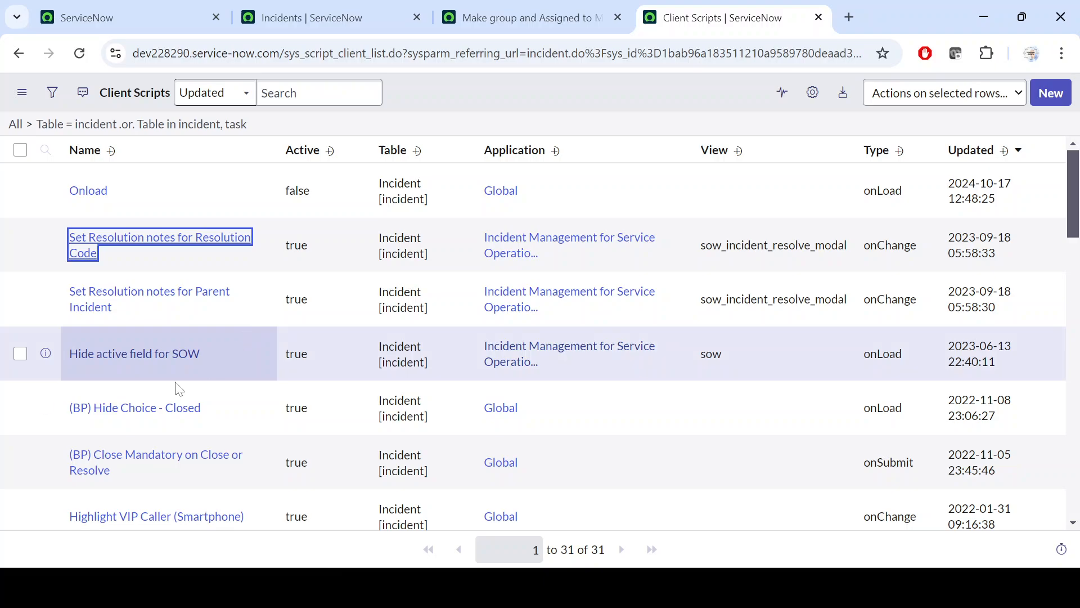
Open the client script "Highlight VIP Caller (Smartphone)" in a new tab and view its form
scroll(175, 383, "down", 4)
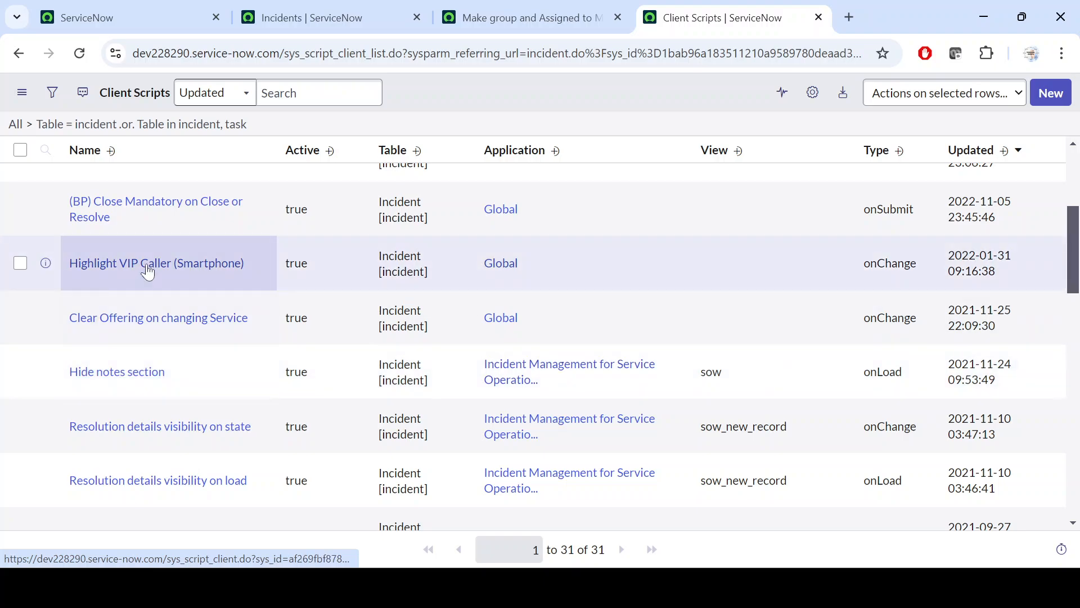
left_click(149, 271, "ctrl")
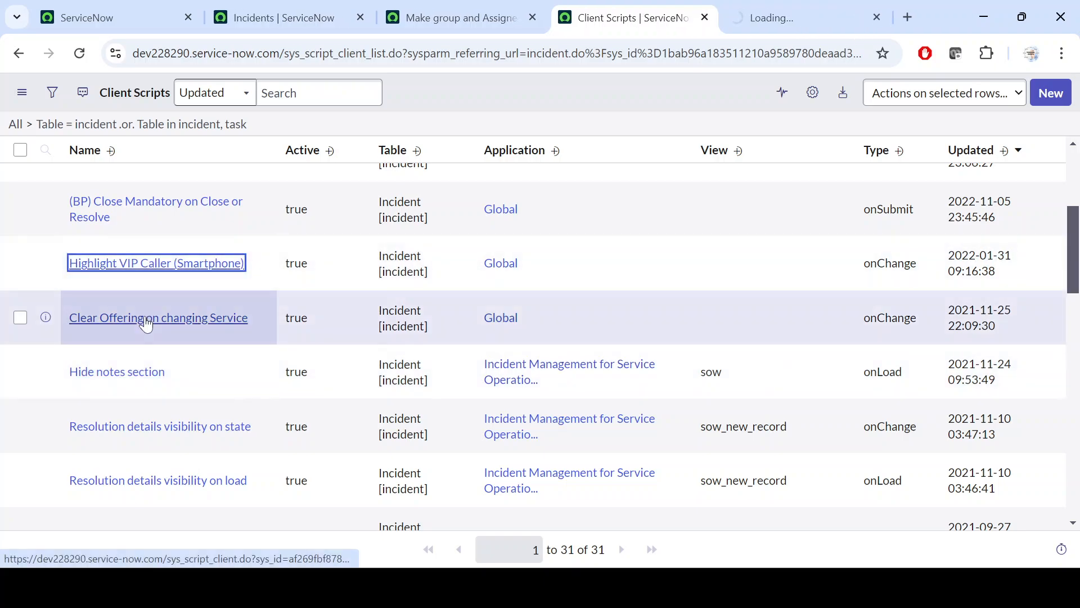
scroll(531, 345, "up", 1)
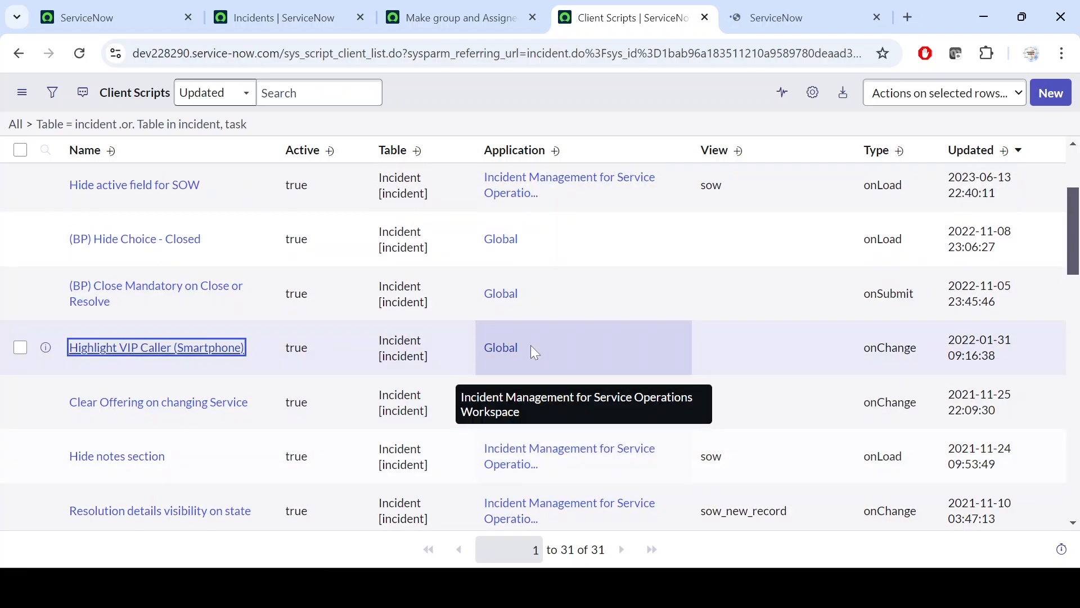
scroll(531, 346, "up", 3)
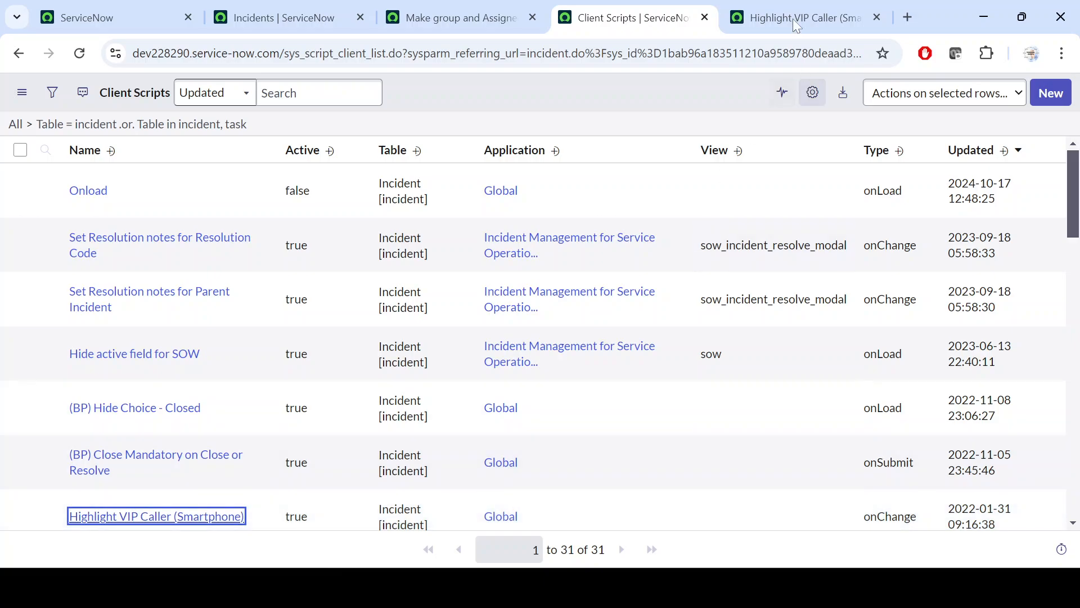
left_click(793, 20)
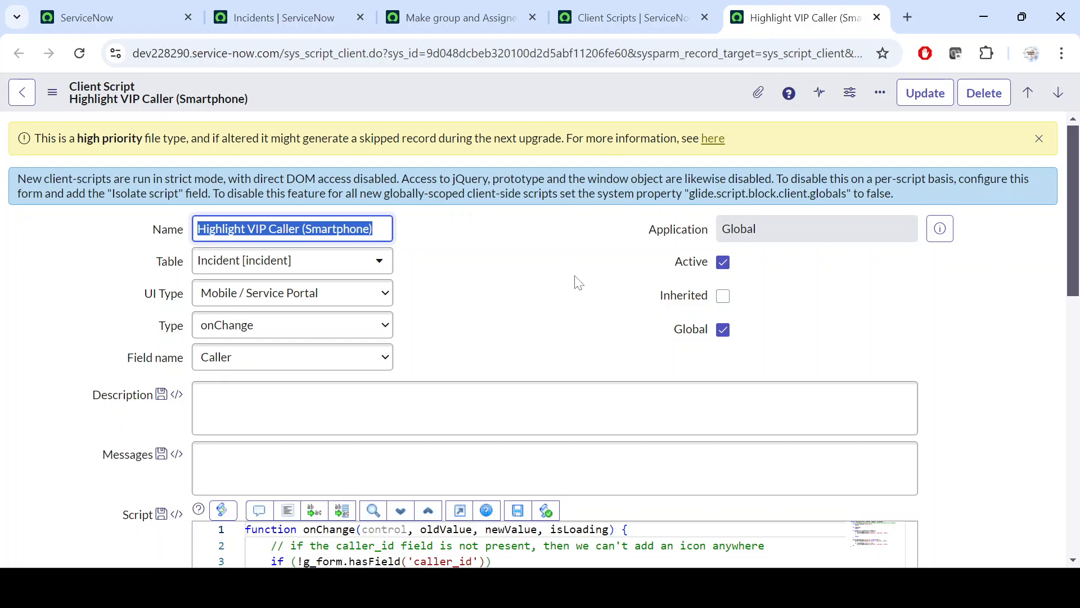
Return to the open UI policy and examine its table, short description, condition and mandatory-field actions
left_click(433, 16)
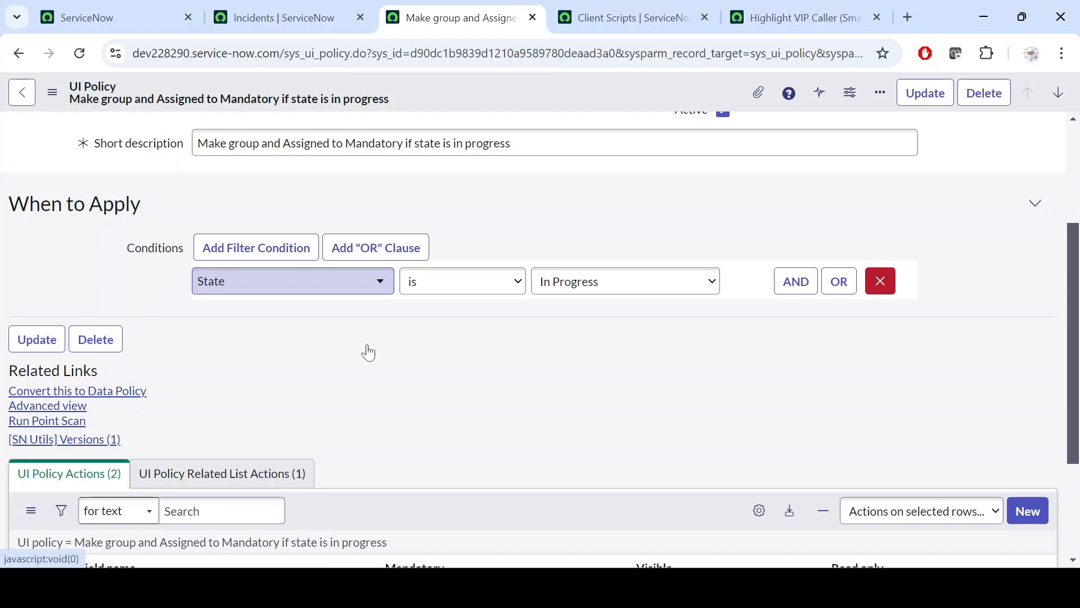
scroll(468, 378, "up", 3)
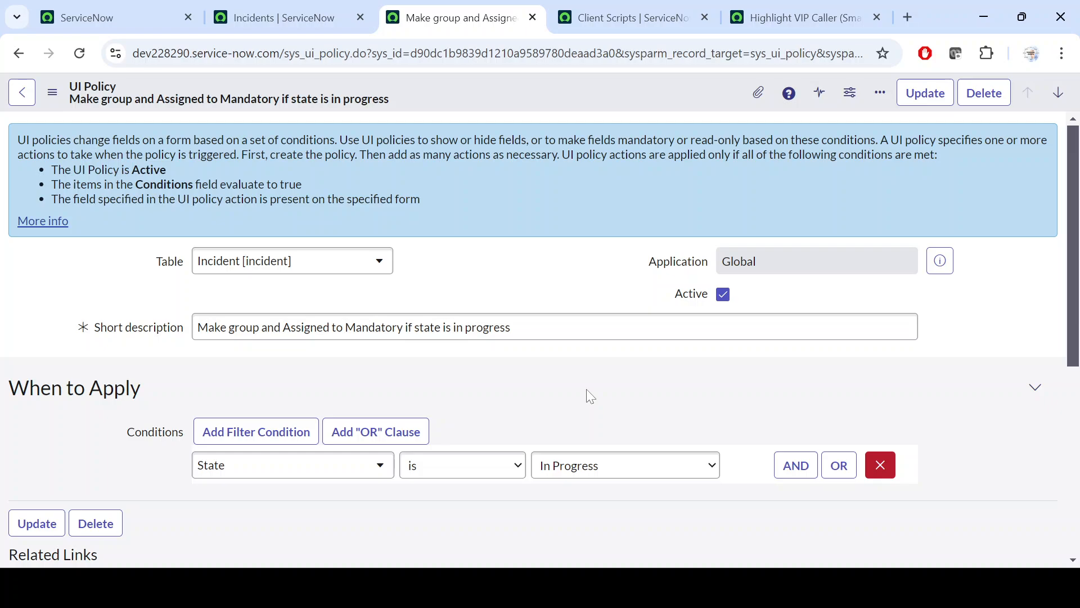
scroll(586, 389, "down", 6)
scroll(671, 265, "up", 4)
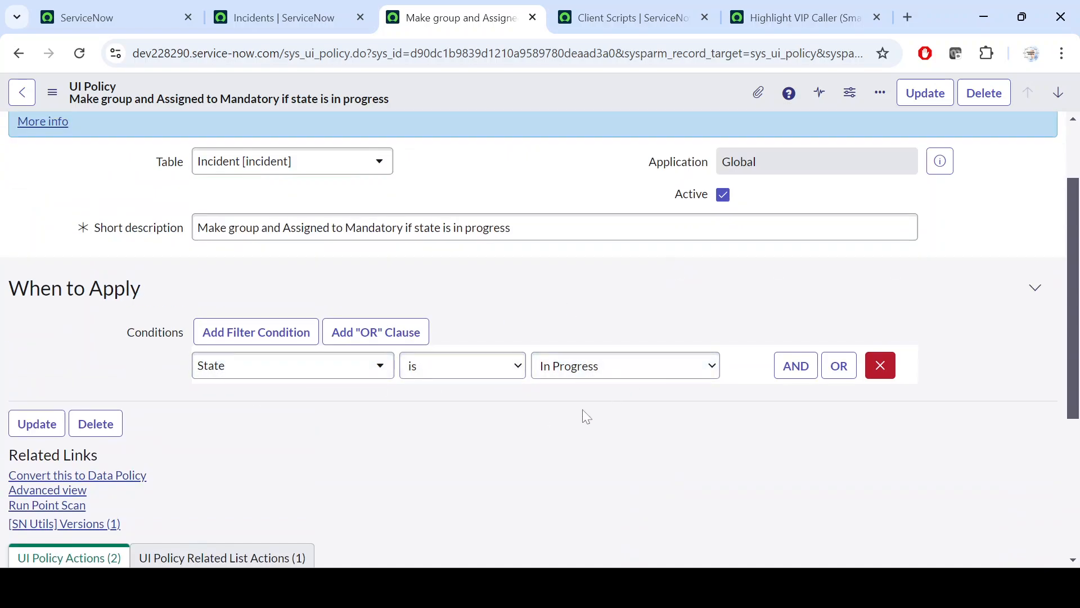
scroll(544, 425, "down", 1)
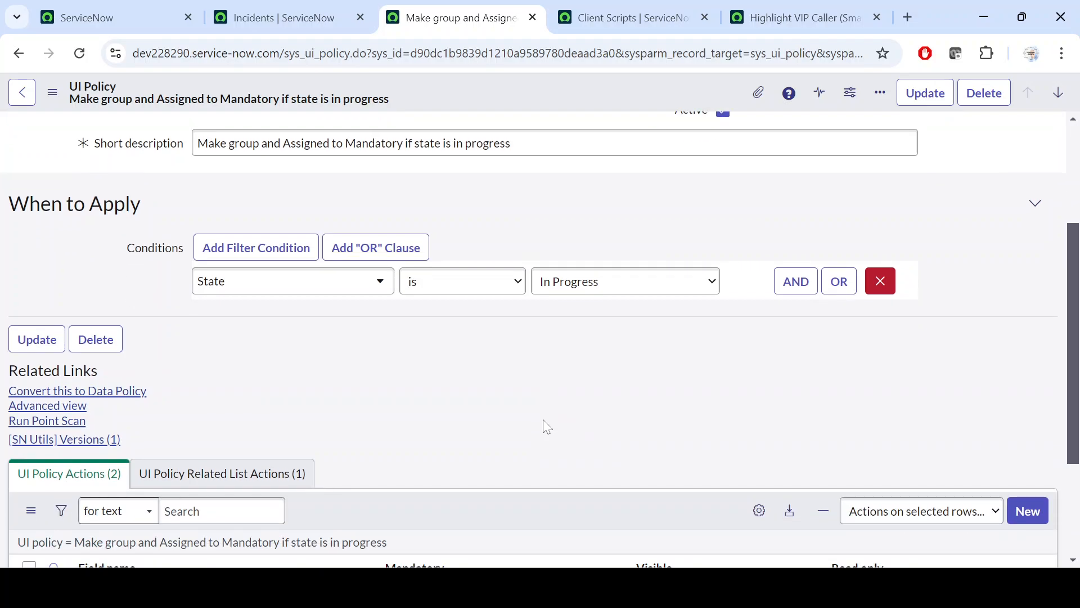
scroll(547, 427, "down", 1)
scroll(542, 420, "down", 2)
scroll(545, 426, "up", 1)
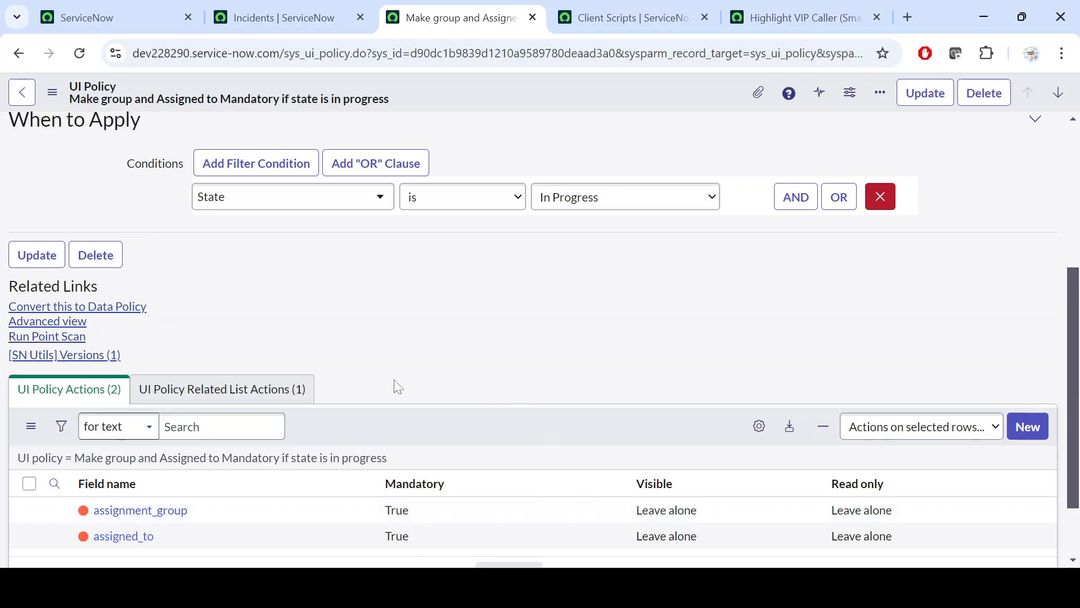
scroll(396, 385, "down", 2)
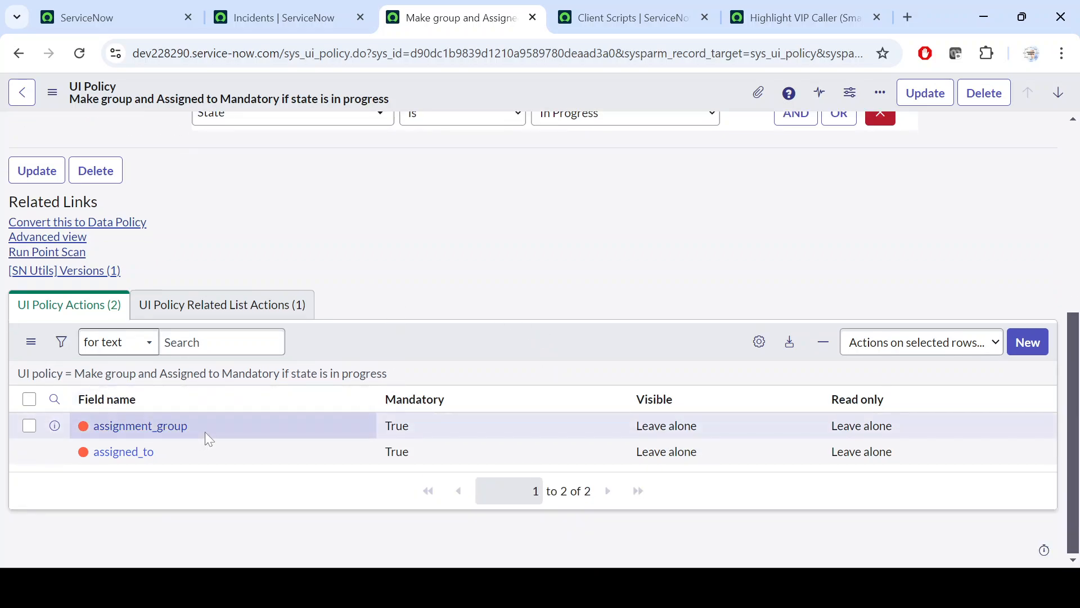
scroll(437, 275, "up", 5)
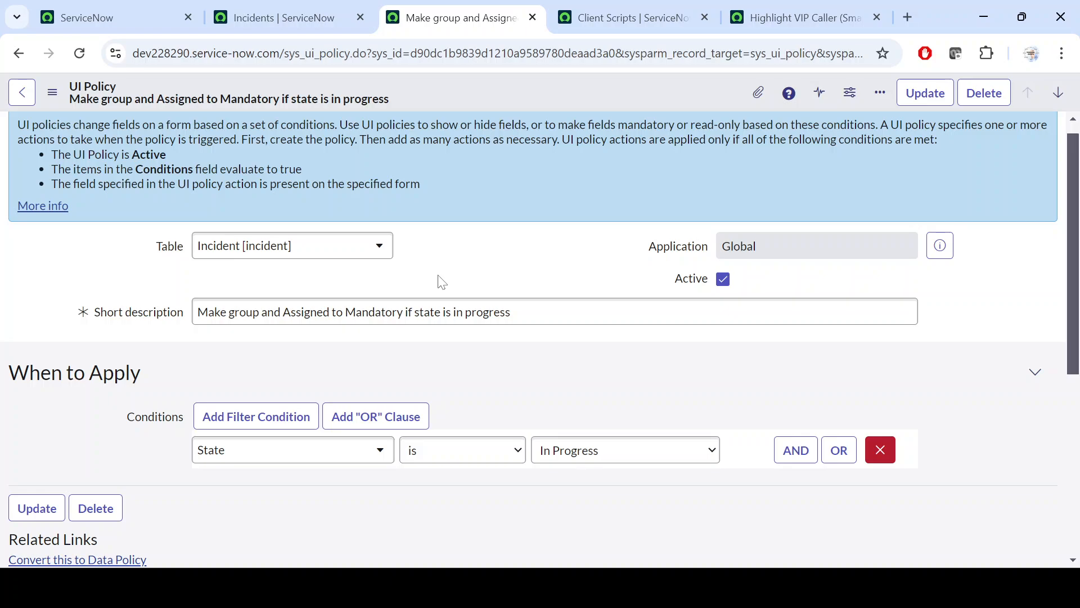
Review how the UI policy's State condition relates to its assignment_group and assigned_to actions
scroll(442, 281, "down", 5)
scroll(442, 281, "up", 1)
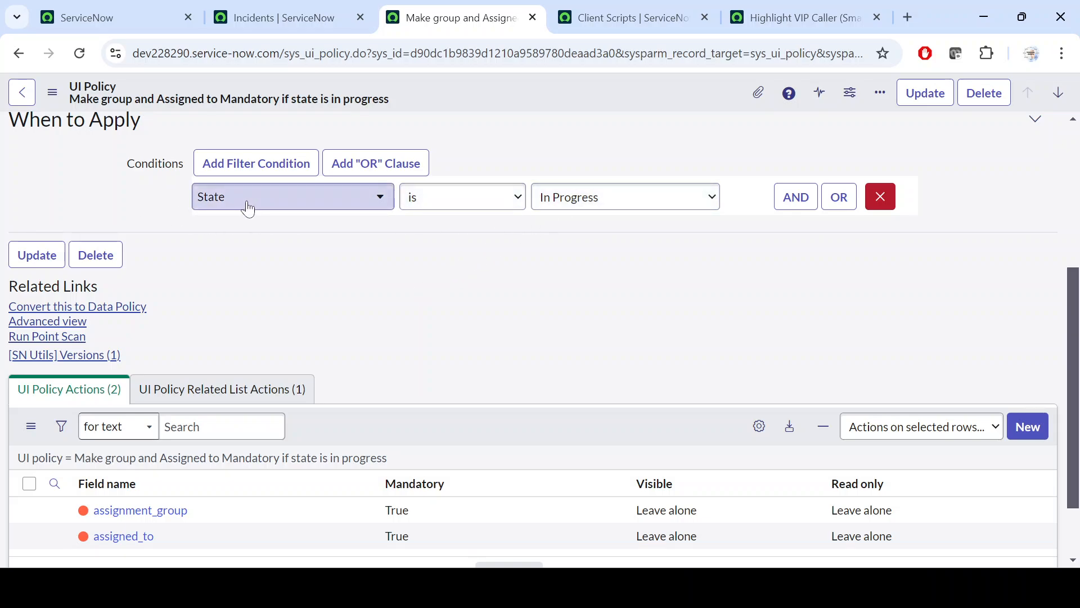
scroll(135, 462, "down", 2)
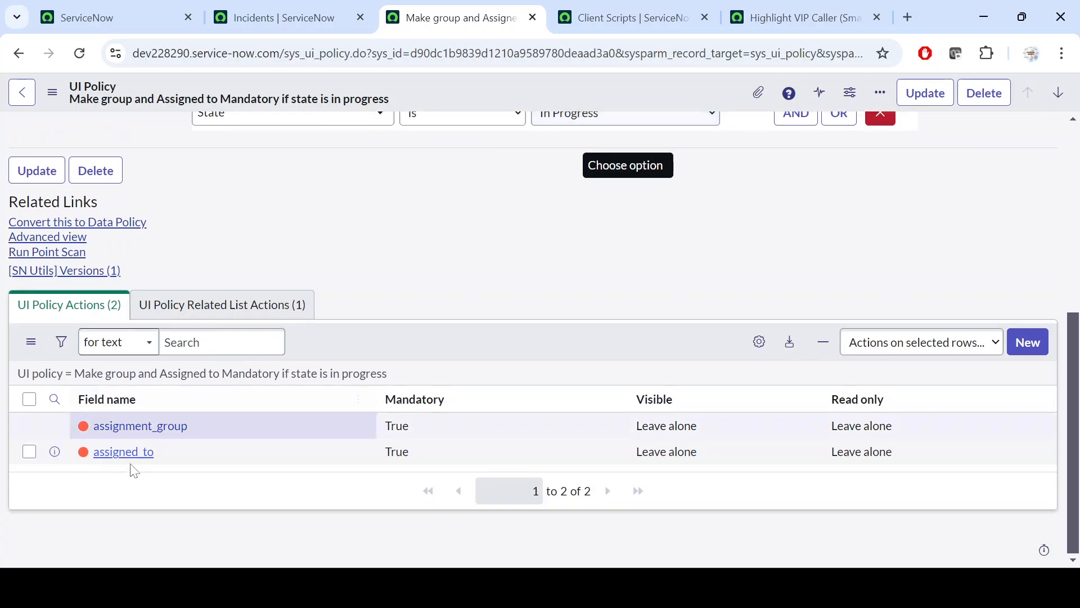
scroll(392, 455, "up", 7)
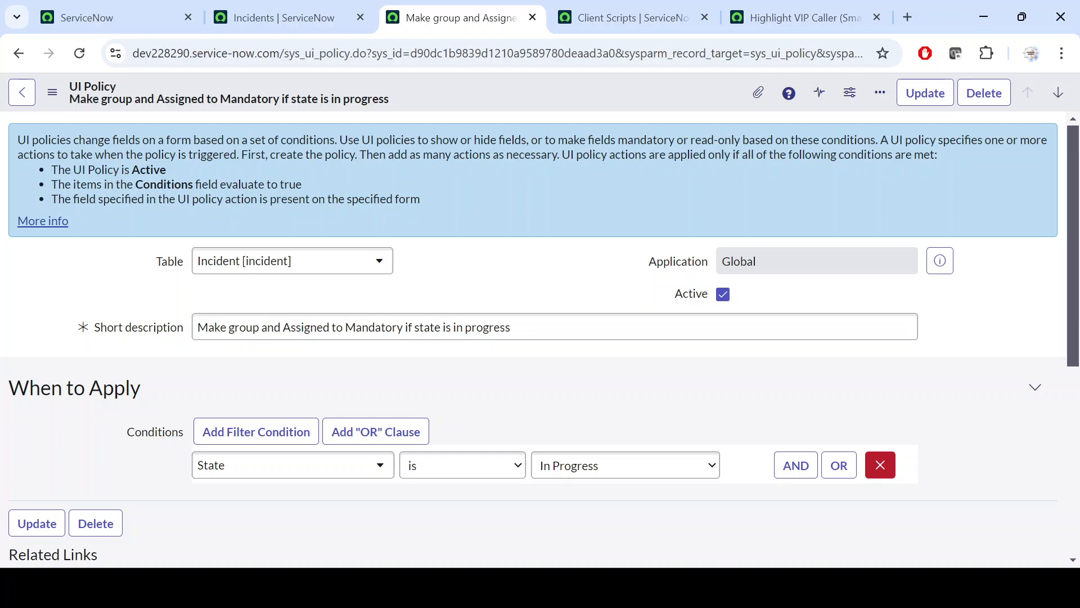
Compare the UI policy with the "Highlight VIP Caller (Smartphone)" client script and view the script's Type options, keeping onChange selected
left_click(634, 8)
left_click(782, 9)
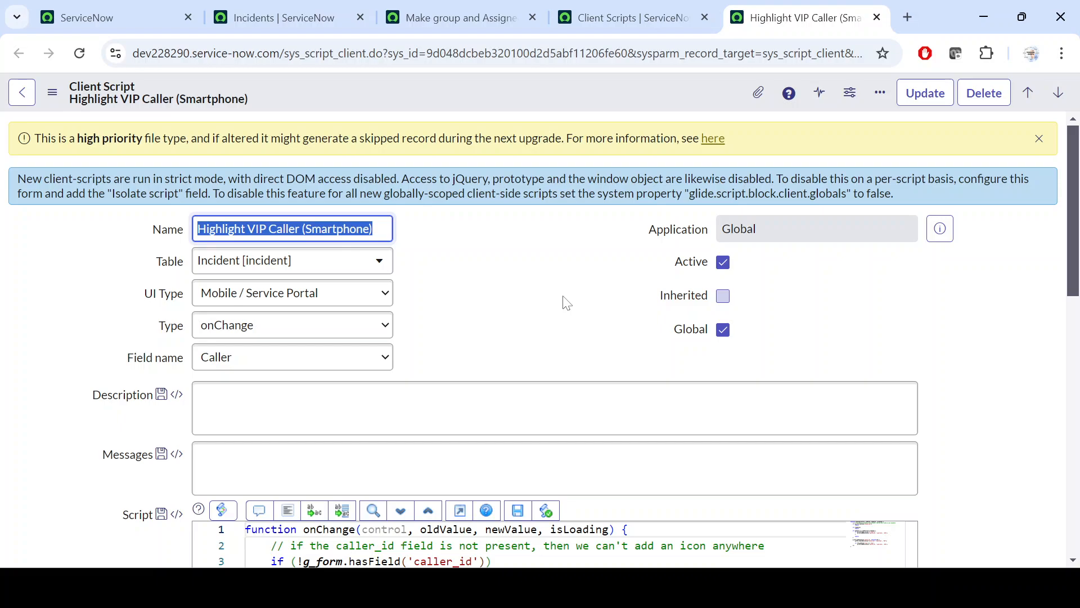
left_click(445, 17)
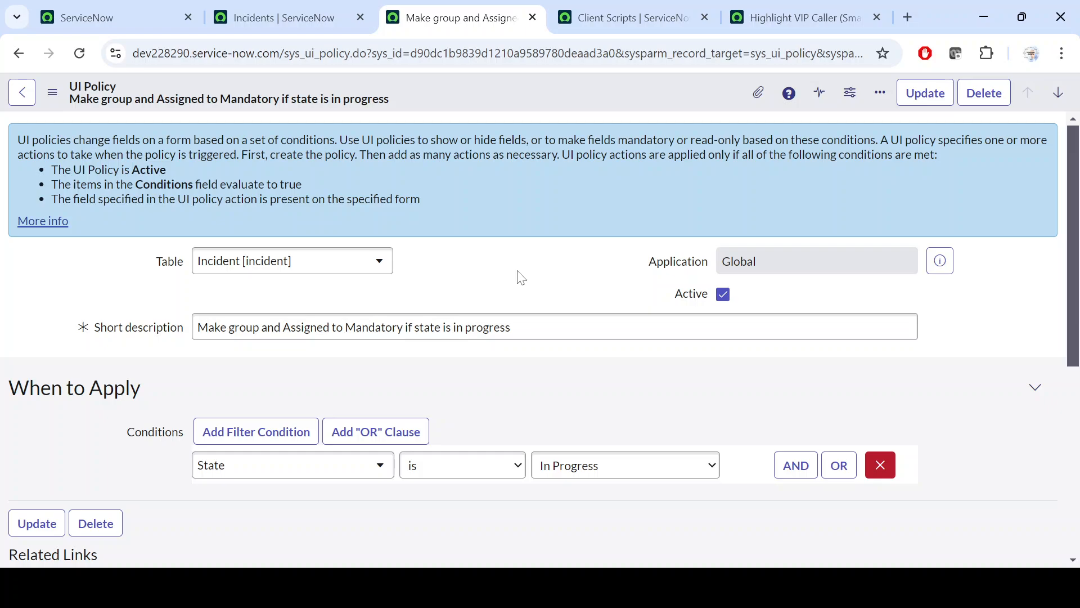
left_click(775, 12)
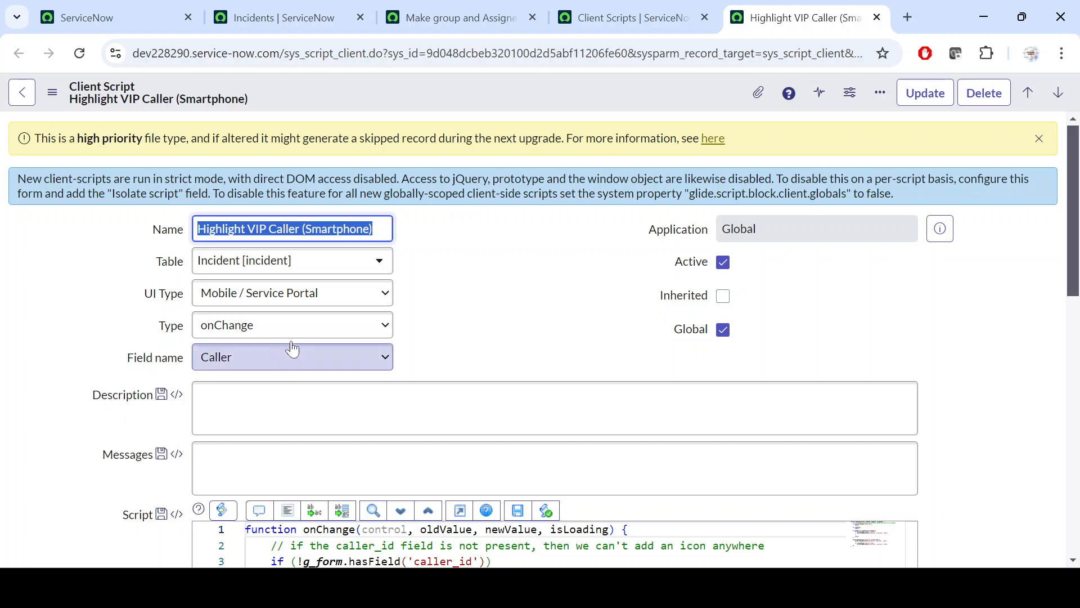
left_click(311, 326)
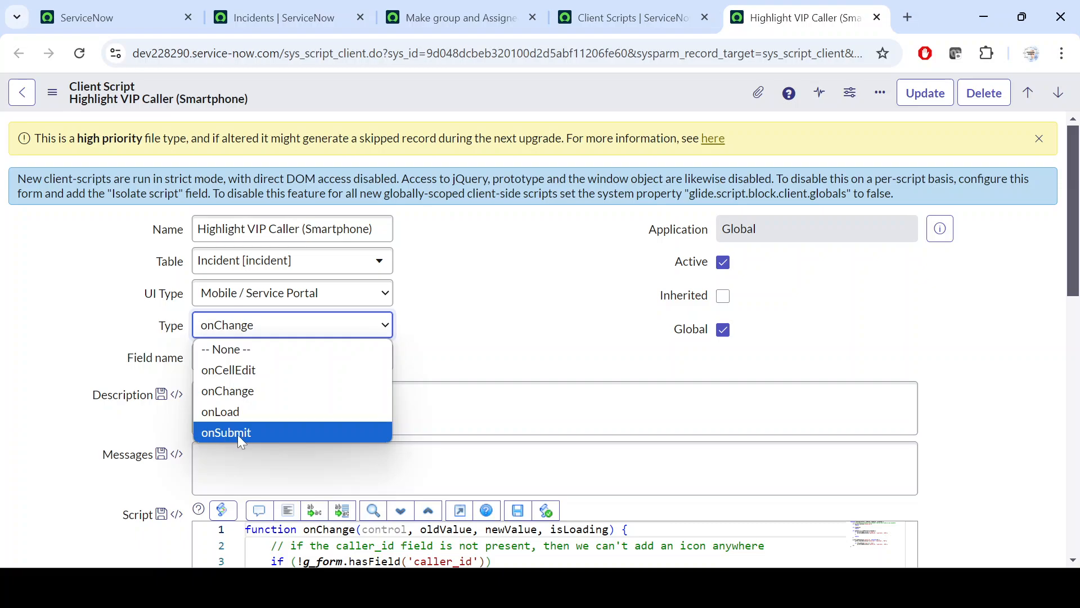
left_click(250, 392)
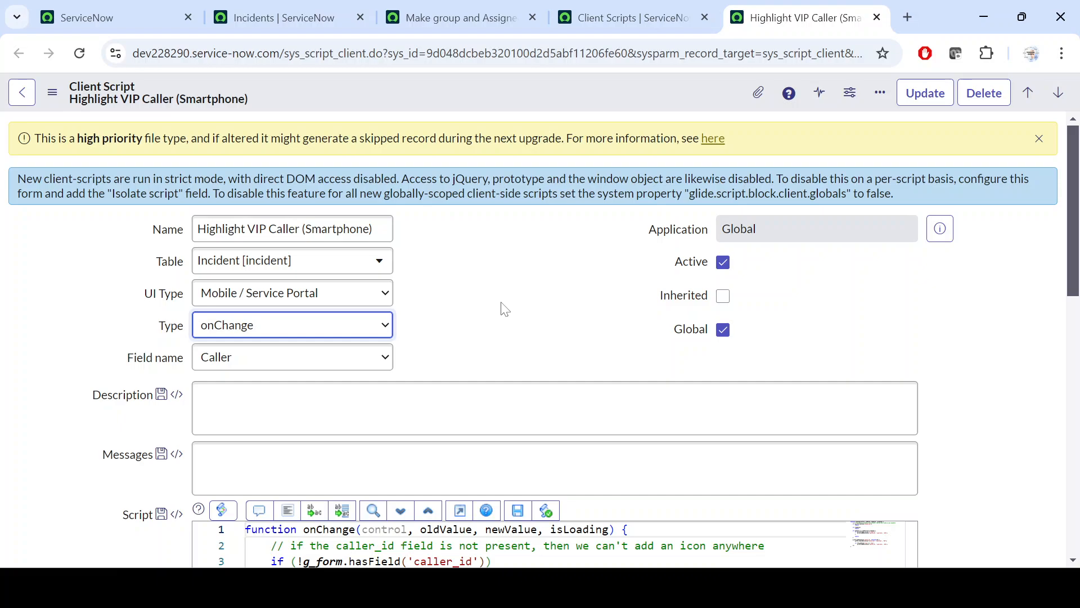
Revisit the UI policy and examine the VIP caller client script's Type, Field name and script code
left_click(460, 7)
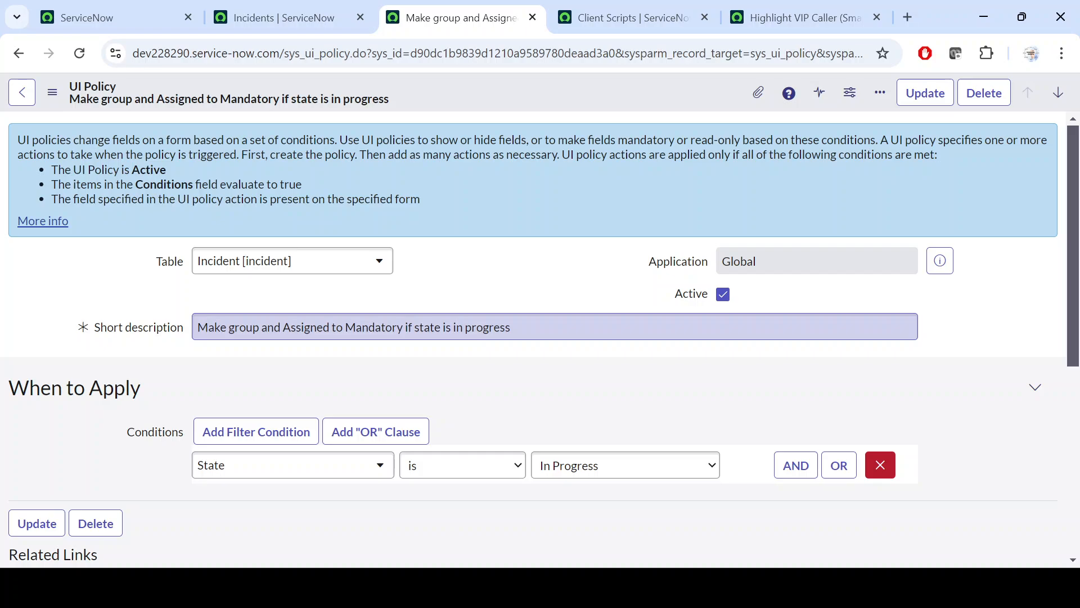
left_click(755, 15)
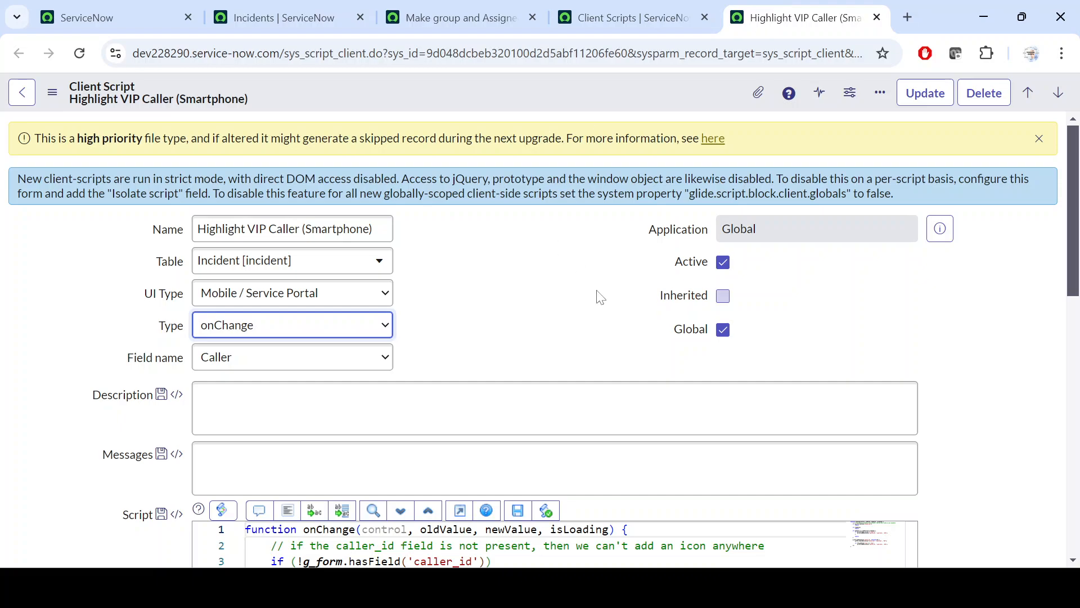
left_click(531, 297)
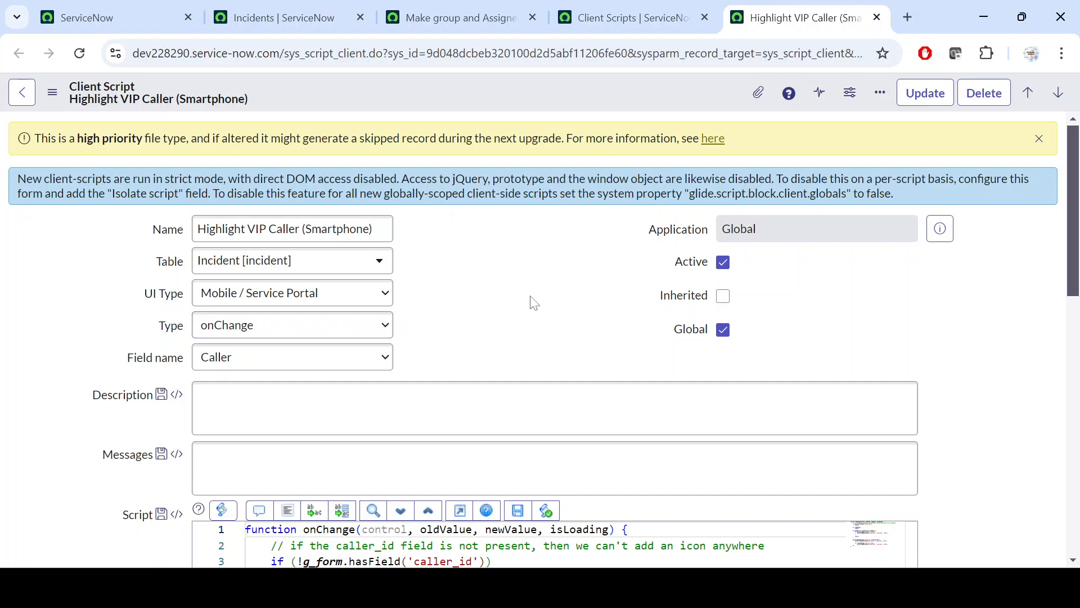
scroll(531, 302, "down", 3)
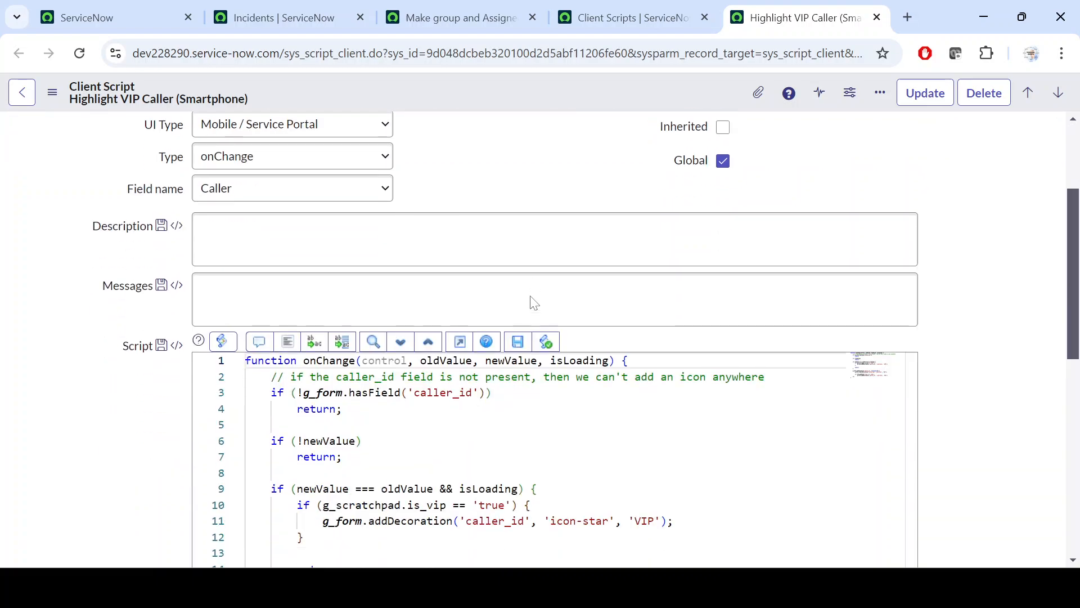
scroll(531, 302, "up", 3)
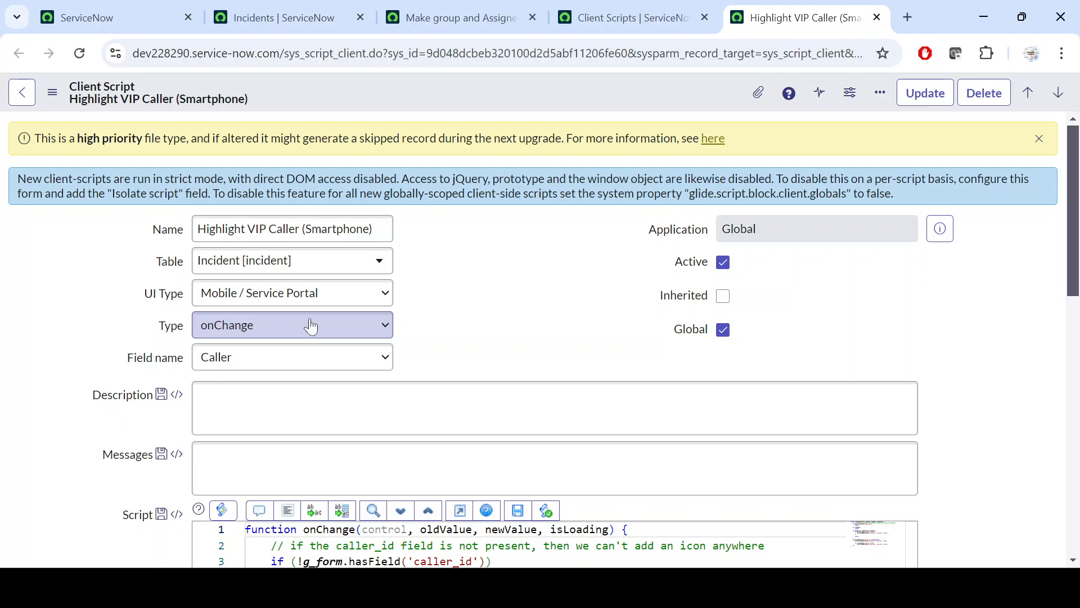
scroll(311, 326, "down", 6)
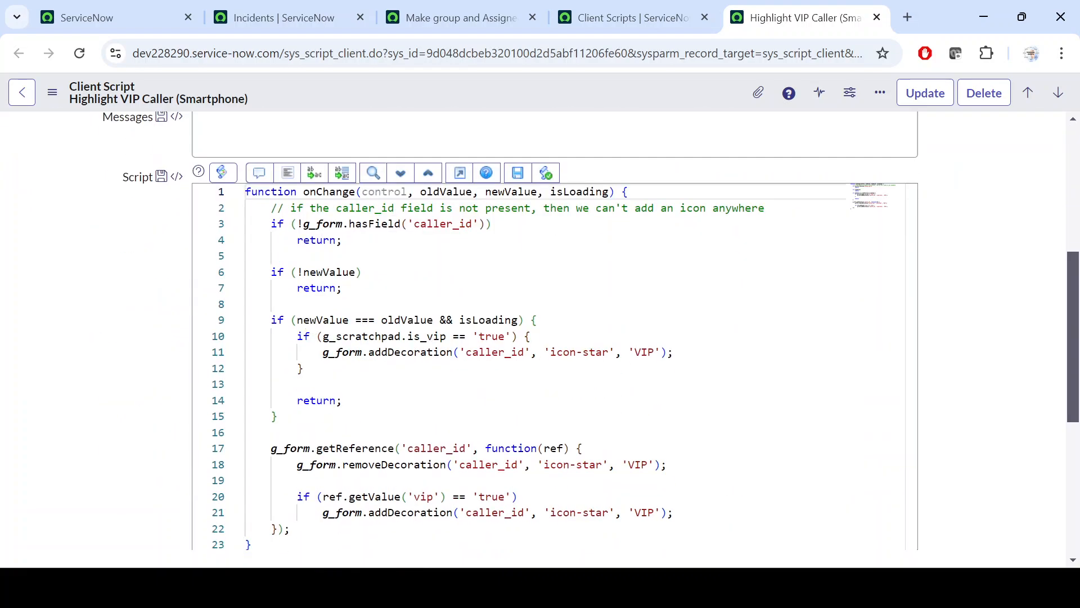
scroll(199, 357, "up", 6)
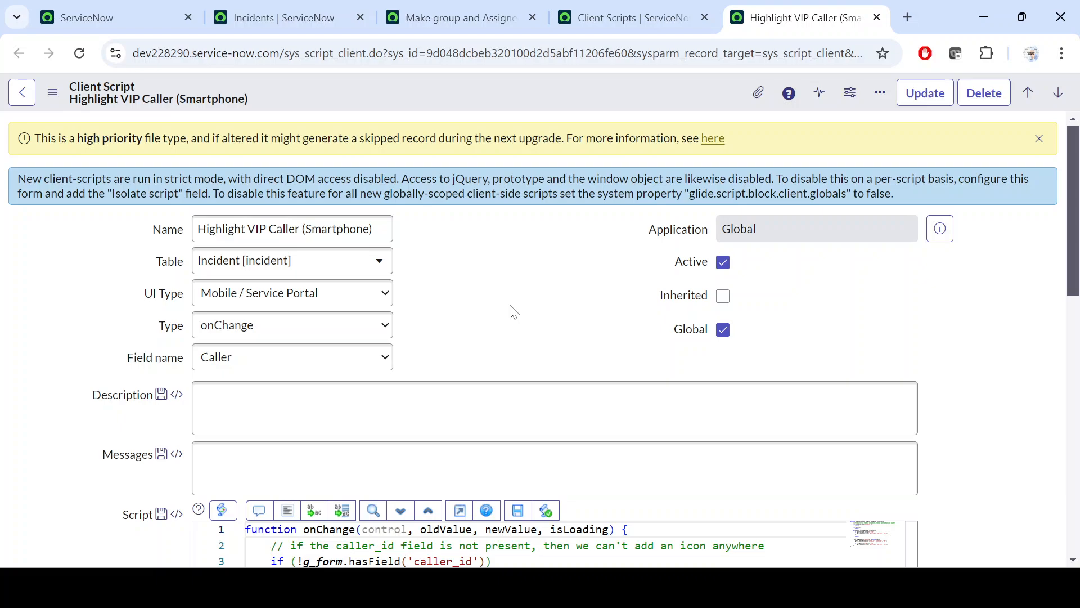
Go back to the UI policy "Make group and Assigned to Mandatory if state is in progress" and view its form
left_click(442, 12)
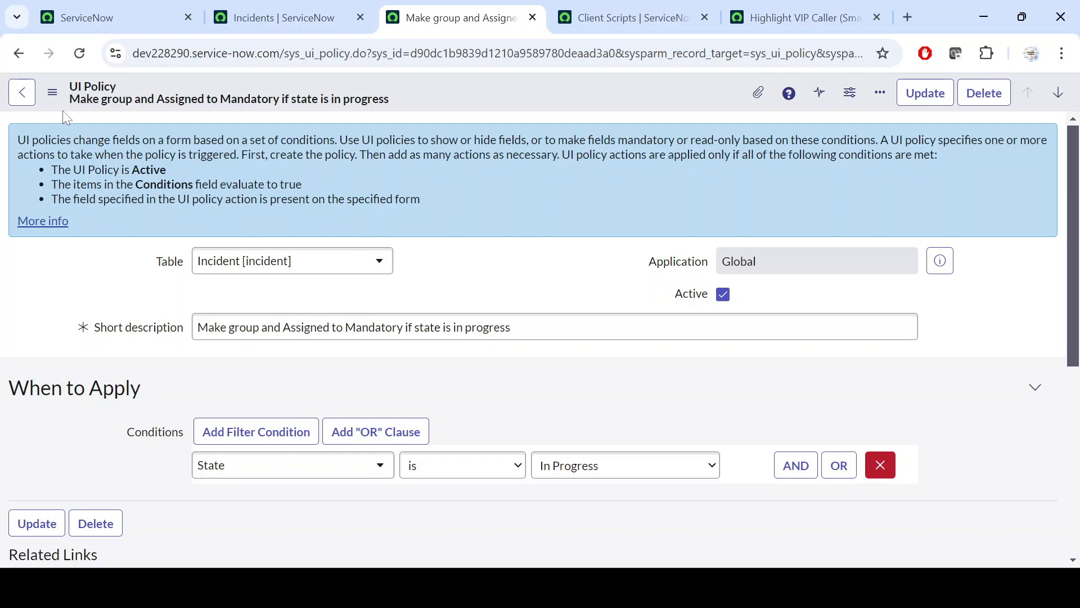
mouse_move(799, 12)
left_click(577, 257)
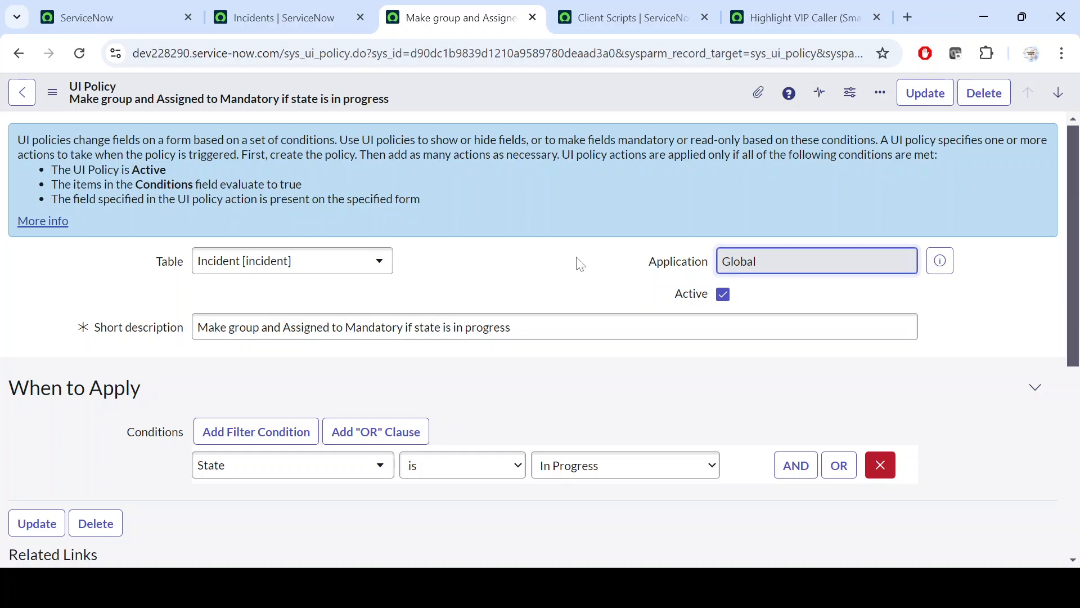